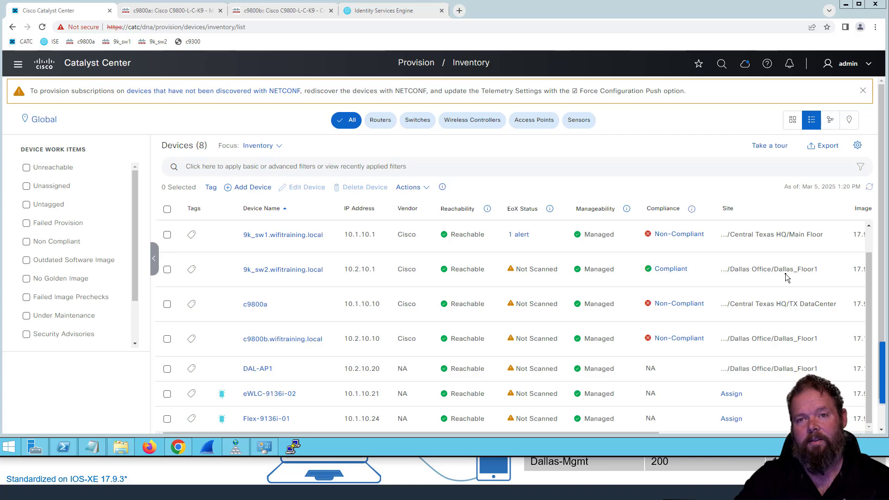
Select the access points 9k_ap1, eWLC-9136i-02 and Flex-9136i-01 in the inventory and open their site assignment
{"action": "left_click", "coordinate": [871, 240]}
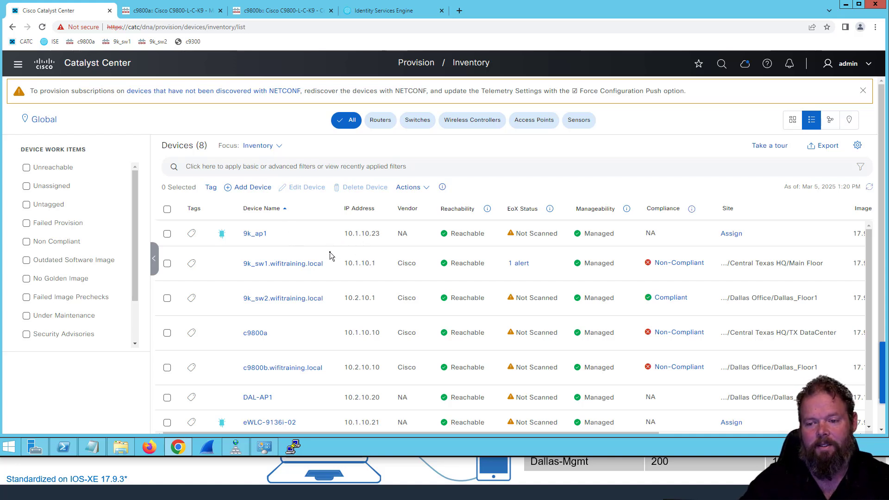
{"action": "scroll", "coordinate": [291, 266], "scroll_direction": "down", "scroll_amount": 3}
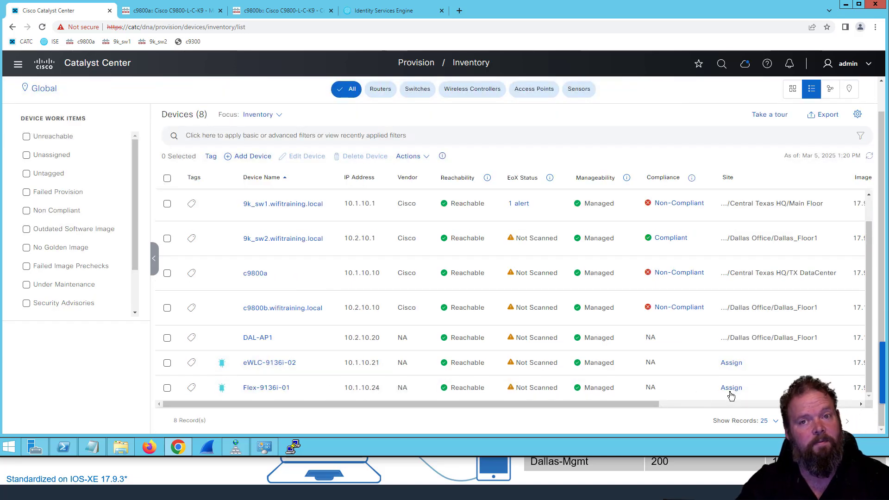
{"action": "scroll", "coordinate": [754, 387], "scroll_direction": "up", "scroll_amount": 1}
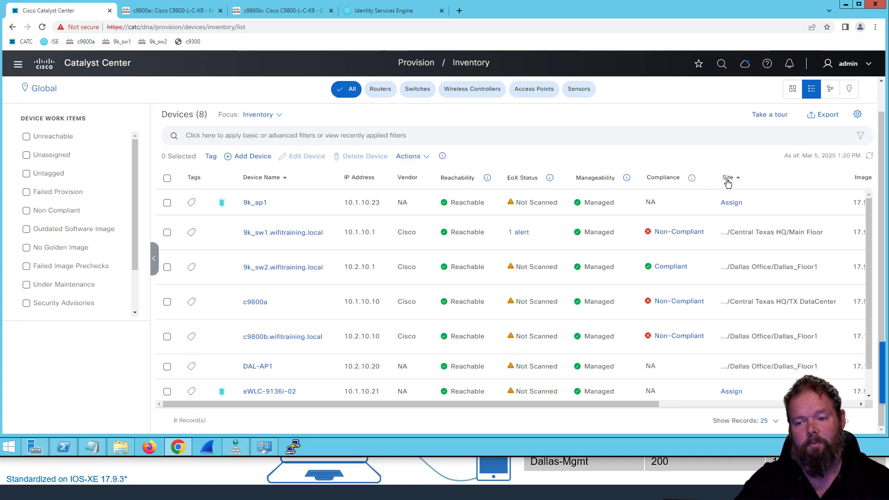
{"action": "left_click", "coordinate": [167, 203]}
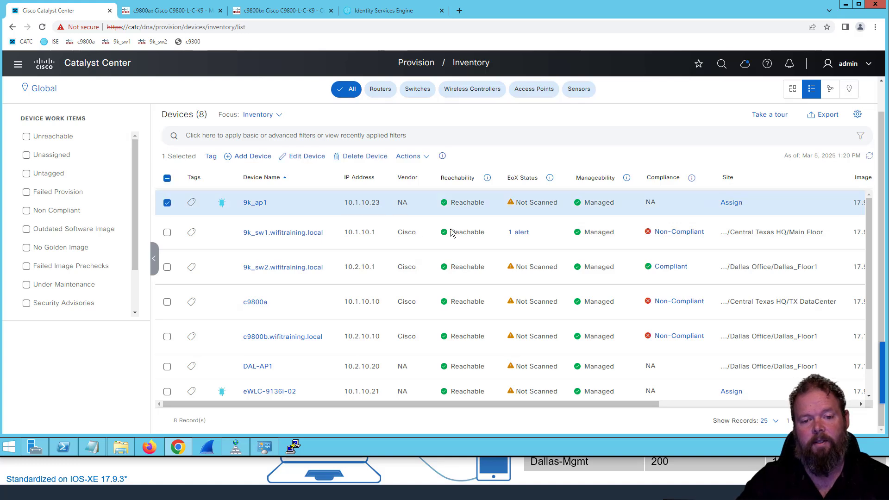
{"action": "scroll", "coordinate": [451, 233], "scroll_direction": "down", "scroll_amount": 1}
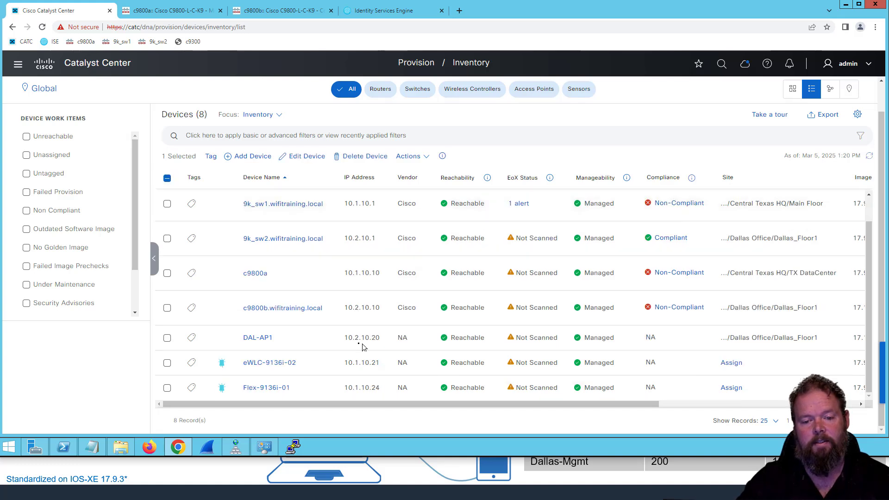
{"action": "left_click", "coordinate": [167, 364]}
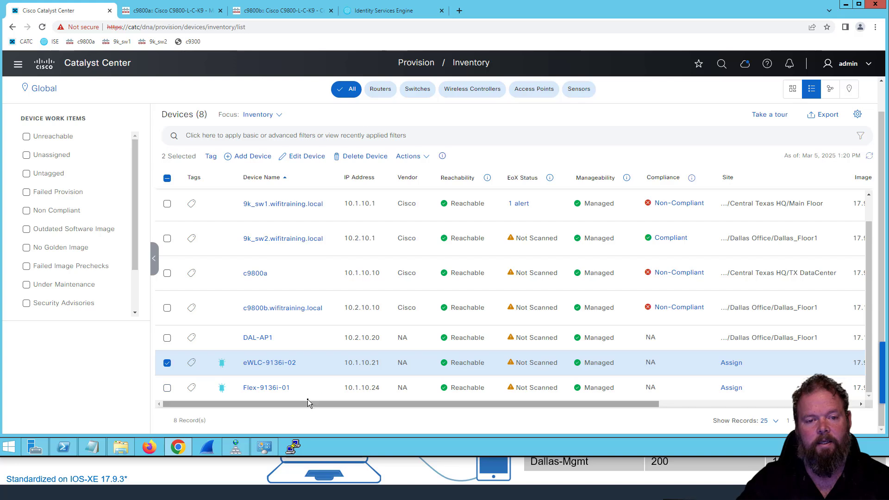
{"action": "left_click", "coordinate": [427, 376]}
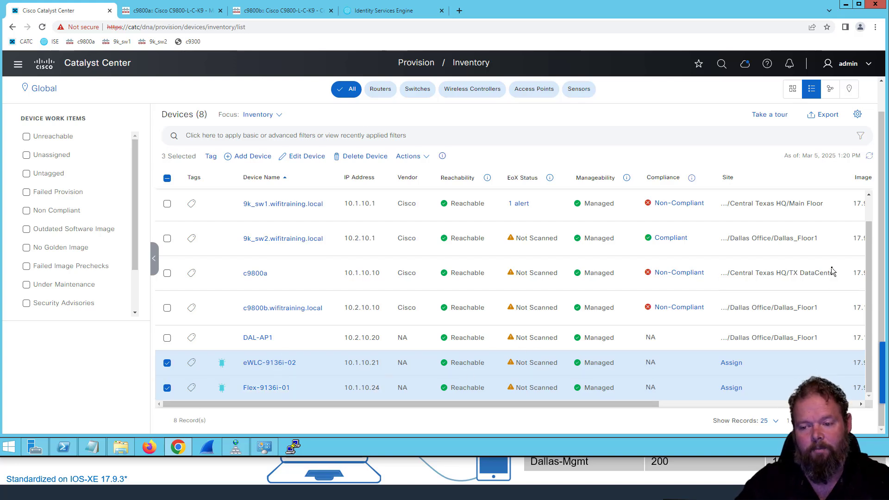
{"action": "scroll", "coordinate": [832, 271], "scroll_direction": "up", "scroll_amount": 1}
{"action": "left_click", "coordinate": [732, 202]}
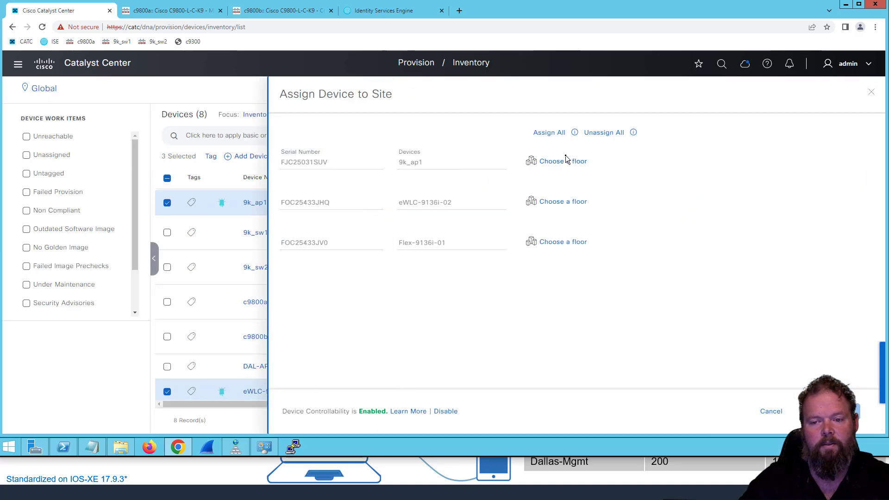
Assign all selected devices to Global/United States/Texas/McGregor/Central Texas HQ/Main Floor and deploy the assignment
{"action": "left_click", "coordinate": [550, 133]}
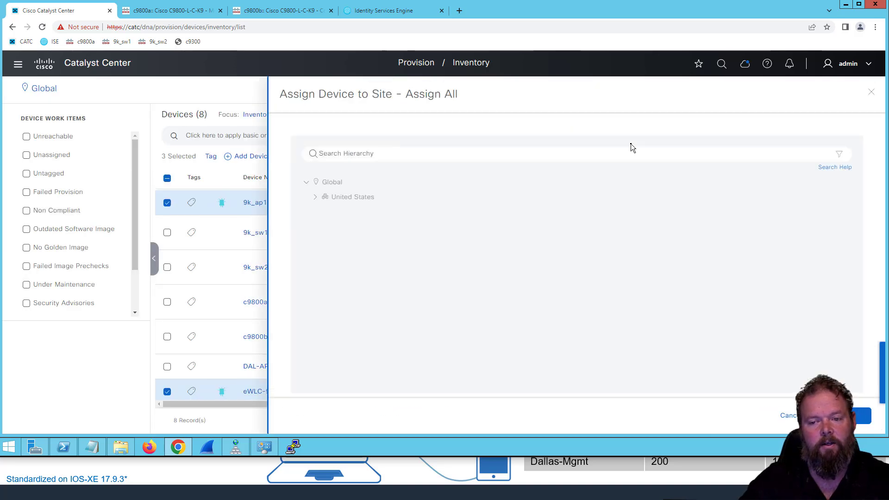
{"action": "left_click", "coordinate": [316, 198]}
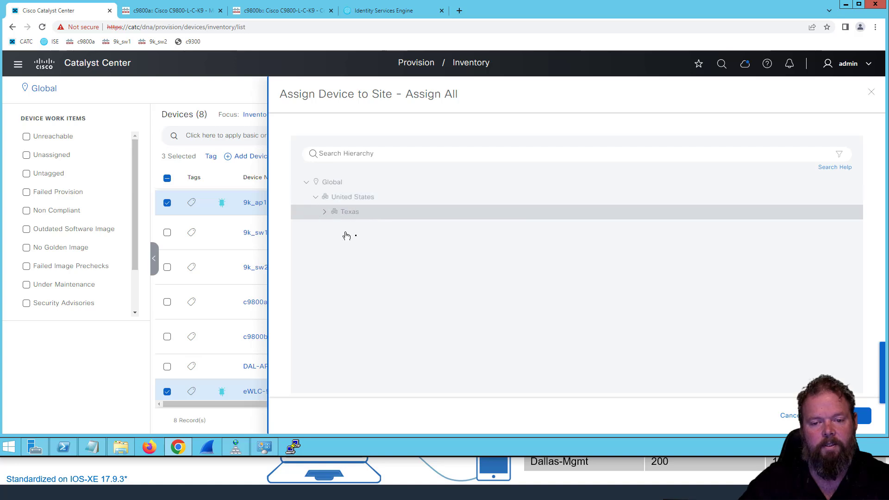
{"action": "left_click", "coordinate": [326, 213]}
{"action": "left_click", "coordinate": [335, 243]}
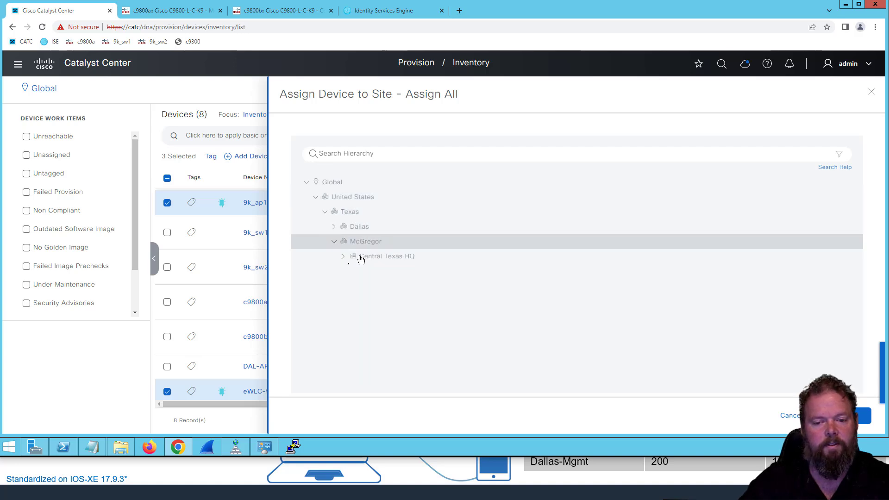
{"action": "left_click", "coordinate": [343, 257]}
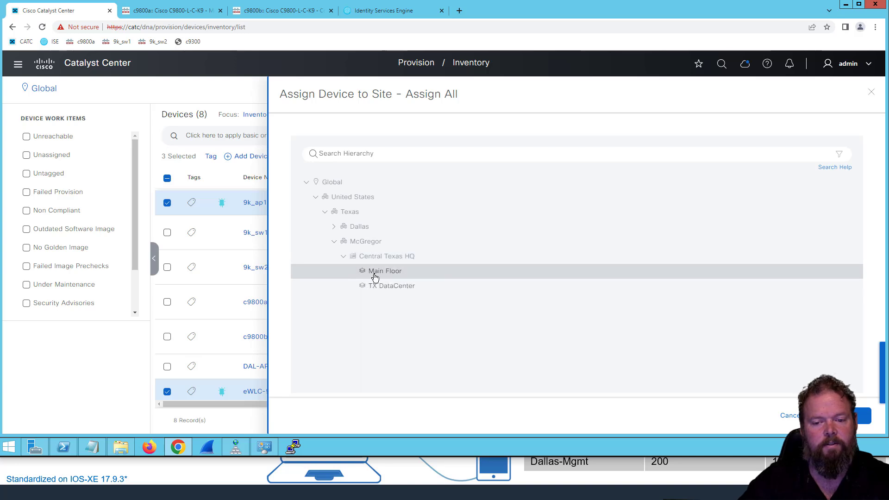
{"action": "double_click", "coordinate": [376, 273]}
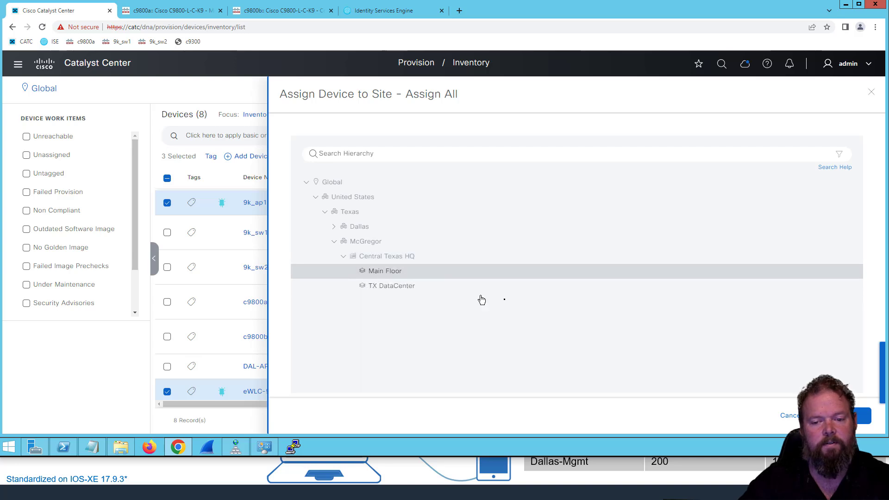
{"action": "left_click", "coordinate": [466, 275]}
{"action": "left_click", "coordinate": [859, 415]}
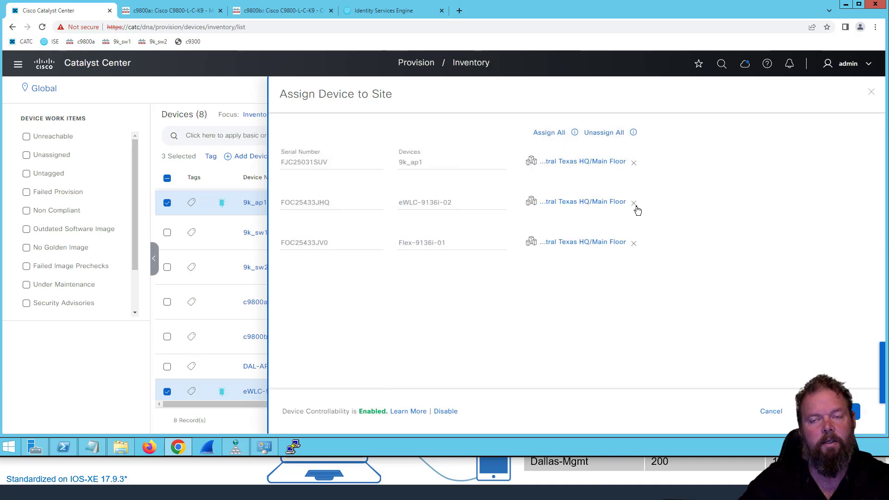
{"action": "left_click", "coordinate": [854, 411]}
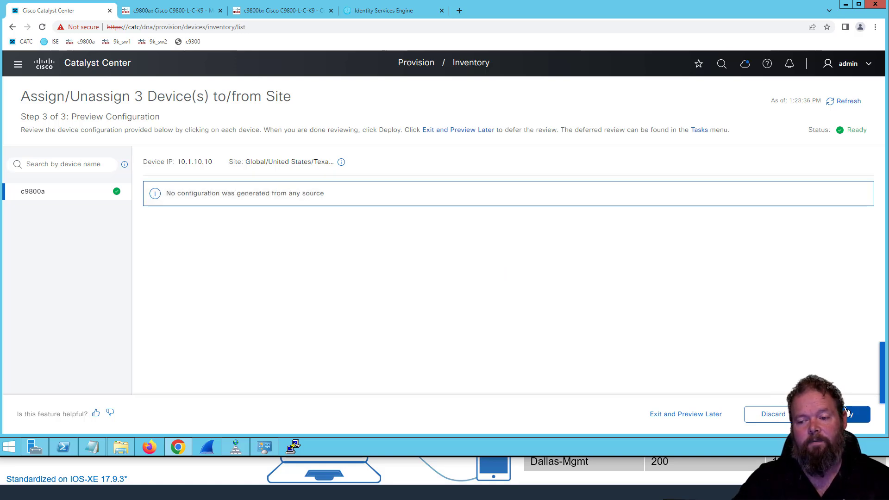
{"action": "left_click", "coordinate": [855, 414]}
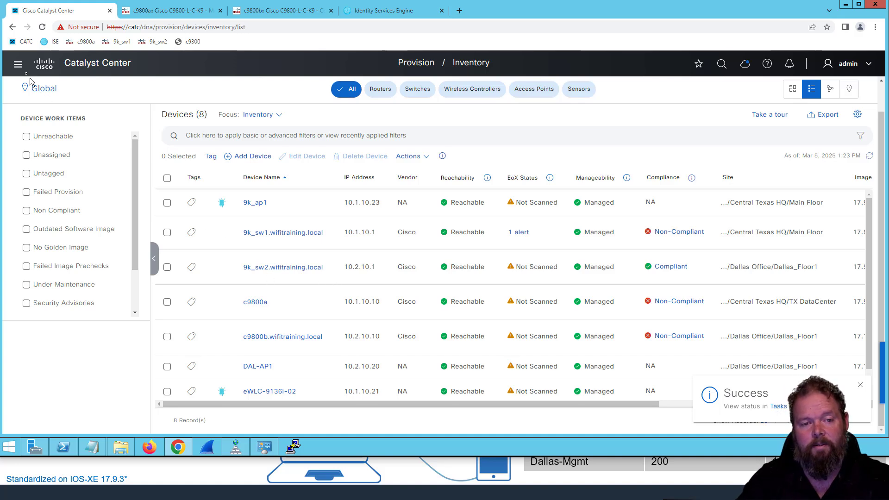
Open the network hierarchy design and display the Main Floor map of Central Texas HQ under McGregor
{"action": "left_click", "coordinate": [17, 68]}
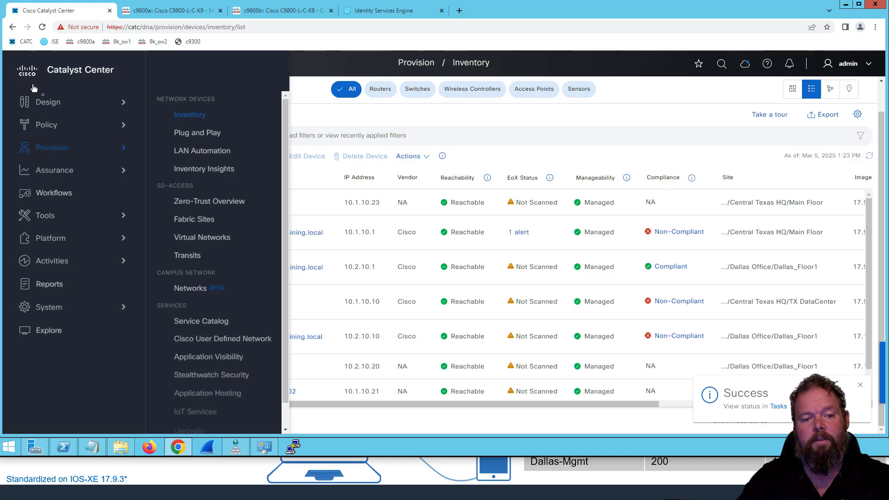
{"action": "mouse_move", "coordinate": [55, 104]}
{"action": "left_click", "coordinate": [205, 102]}
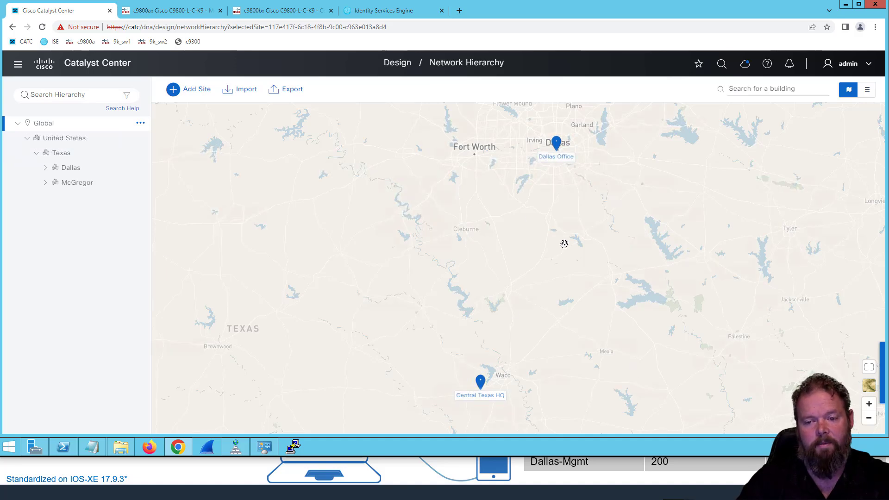
{"action": "scroll", "coordinate": [564, 244], "scroll_direction": "down", "scroll_amount": 1}
{"action": "scroll", "coordinate": [563, 244], "scroll_direction": "down", "scroll_amount": 1}
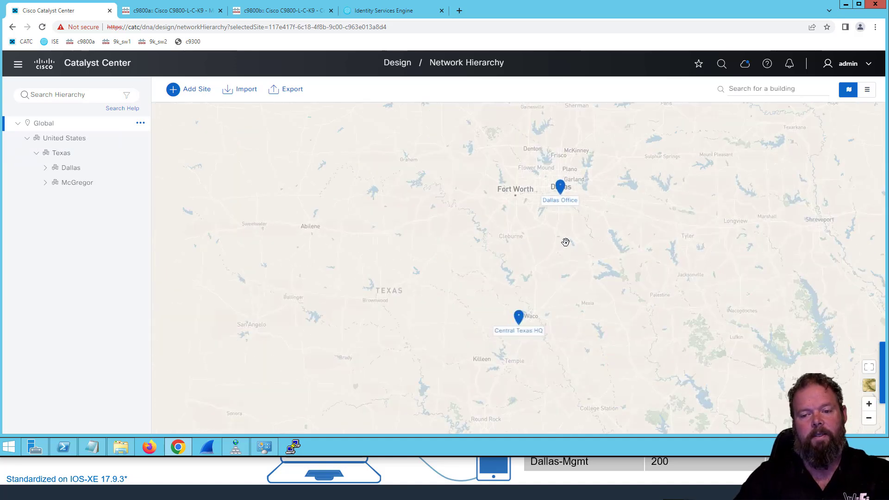
{"action": "left_click", "coordinate": [45, 183]}
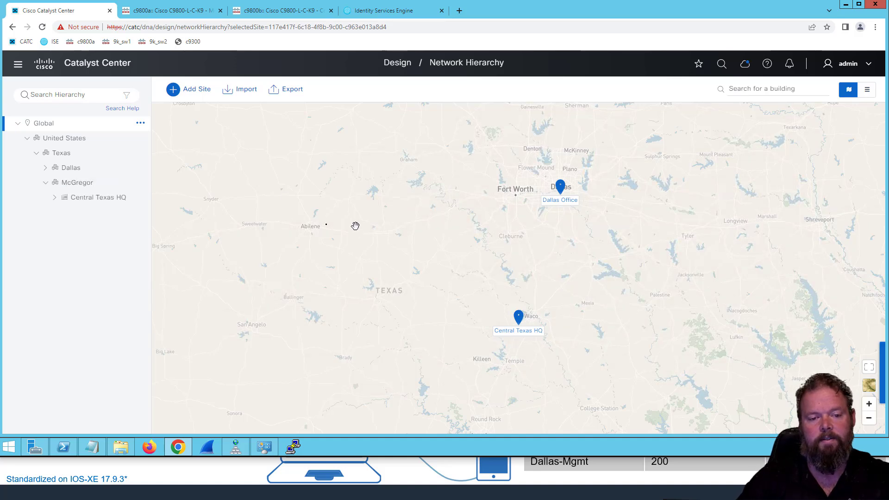
{"action": "left_click", "coordinate": [69, 199]}
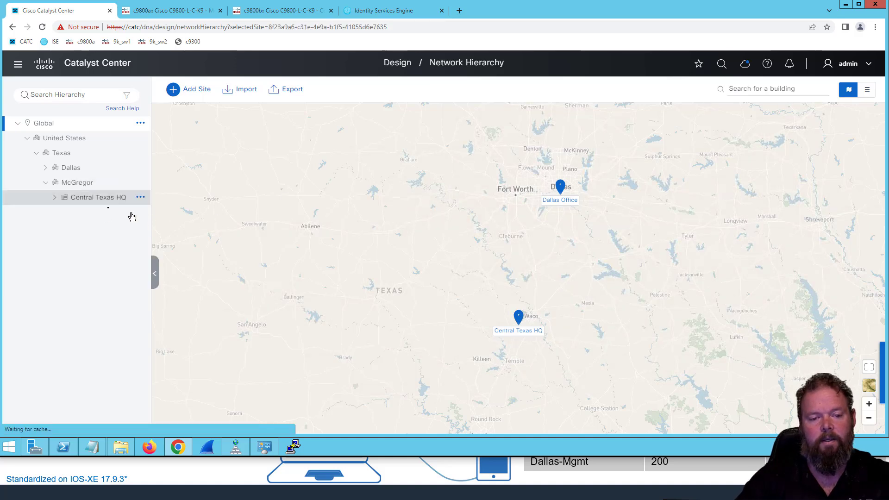
{"action": "left_click", "coordinate": [56, 198]}
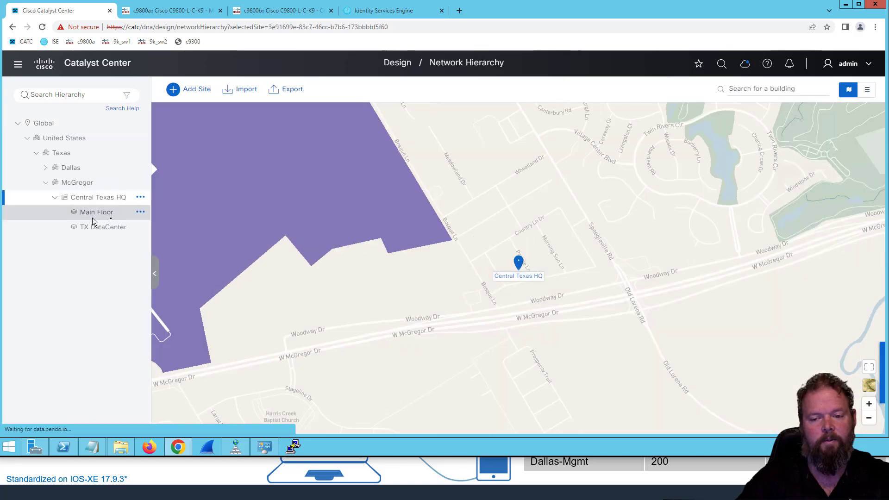
{"action": "left_click", "coordinate": [93, 214]}
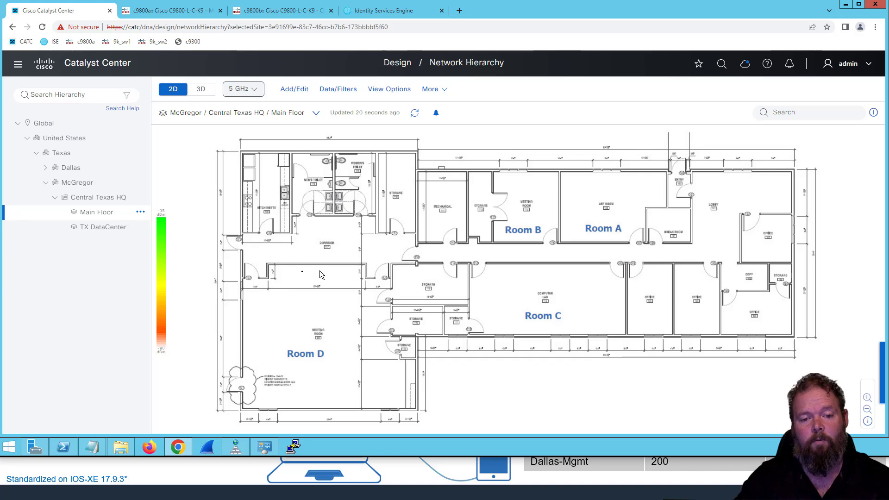
Review the Main Floor's edit settings, including RF model, floor type and dimensions, and close them without updating
{"action": "left_click", "coordinate": [140, 214]}
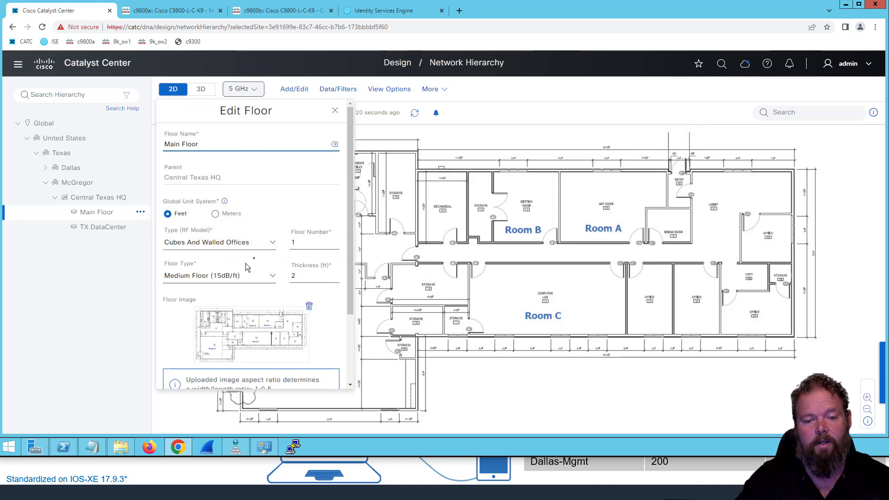
{"action": "scroll", "coordinate": [297, 257], "scroll_direction": "down", "scroll_amount": 2}
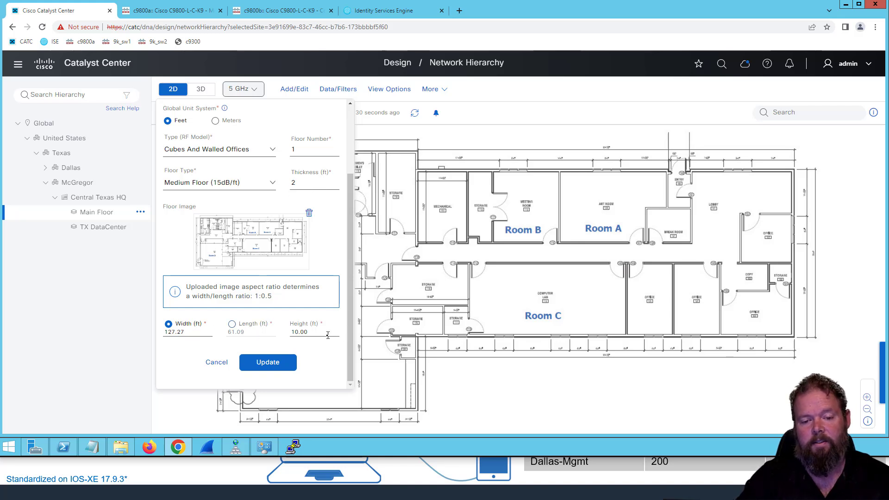
{"action": "scroll", "coordinate": [325, 333], "scroll_direction": "up", "scroll_amount": 3}
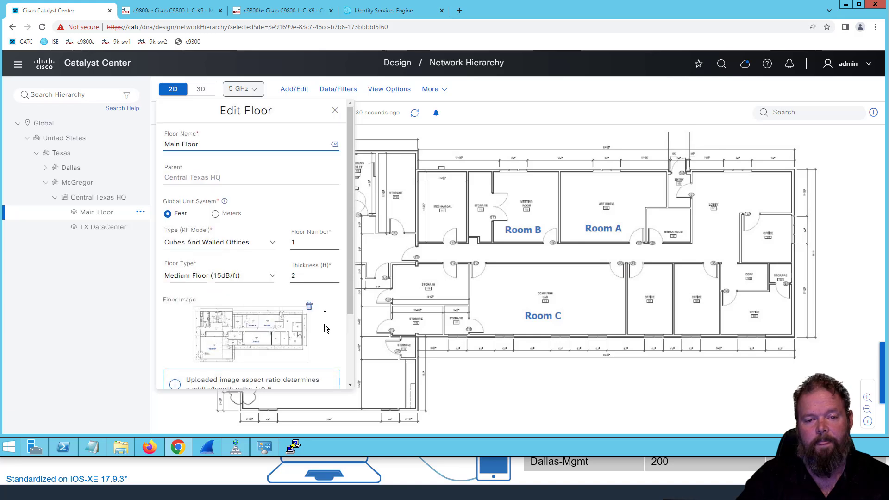
{"action": "left_click", "coordinate": [335, 112]}
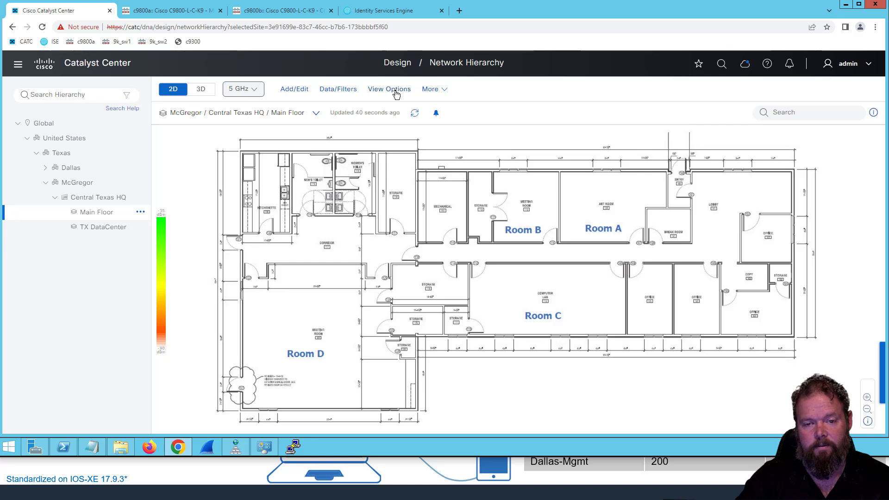
Check the floor plan's scale by marking the door 114 opening with Set Scale, and close it without applying a new length
{"action": "left_click", "coordinate": [435, 91]}
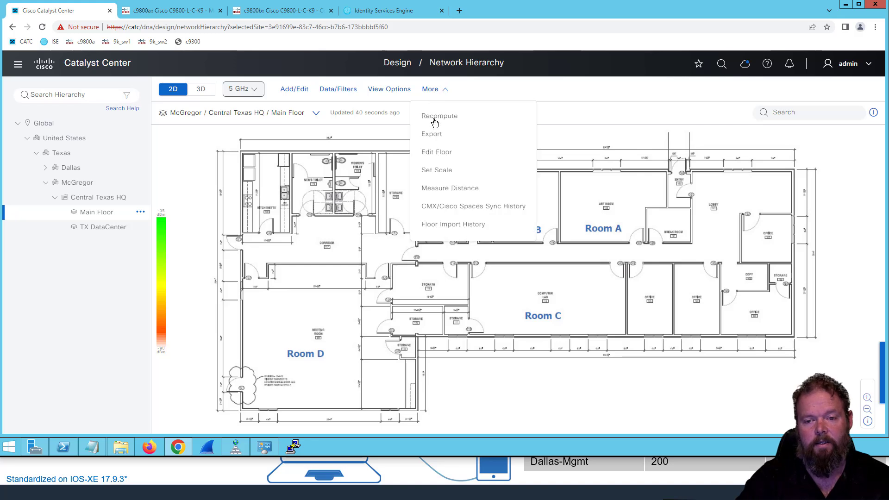
{"action": "left_click", "coordinate": [443, 170]}
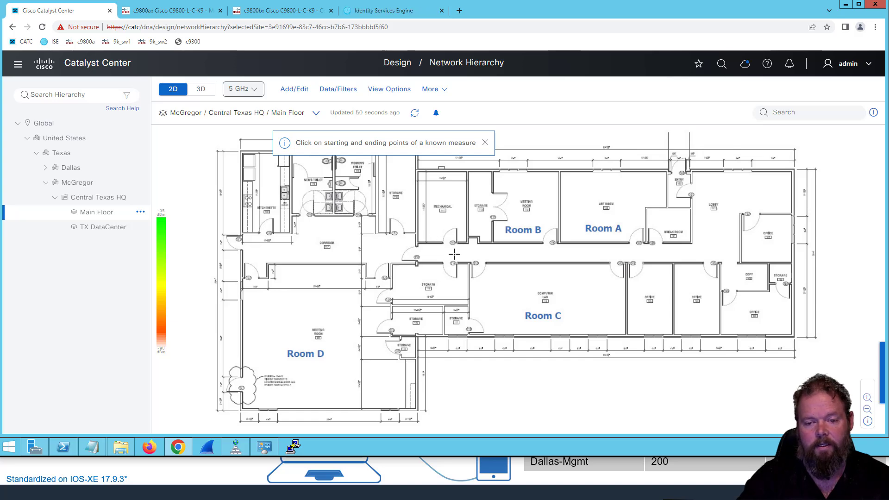
{"action": "scroll", "coordinate": [454, 253], "scroll_direction": "up", "scroll_amount": 3}
{"action": "scroll", "coordinate": [476, 259], "scroll_direction": "down", "scroll_amount": 4}
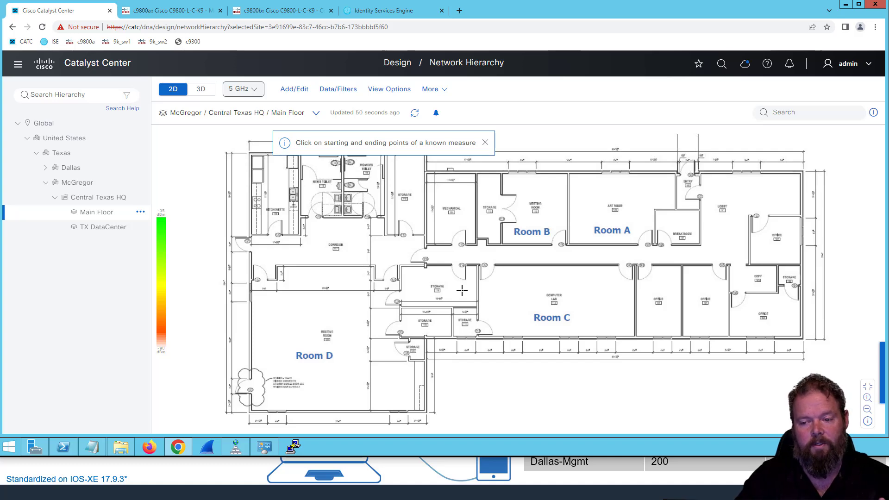
{"action": "scroll", "coordinate": [453, 285], "scroll_direction": "up", "scroll_amount": 3}
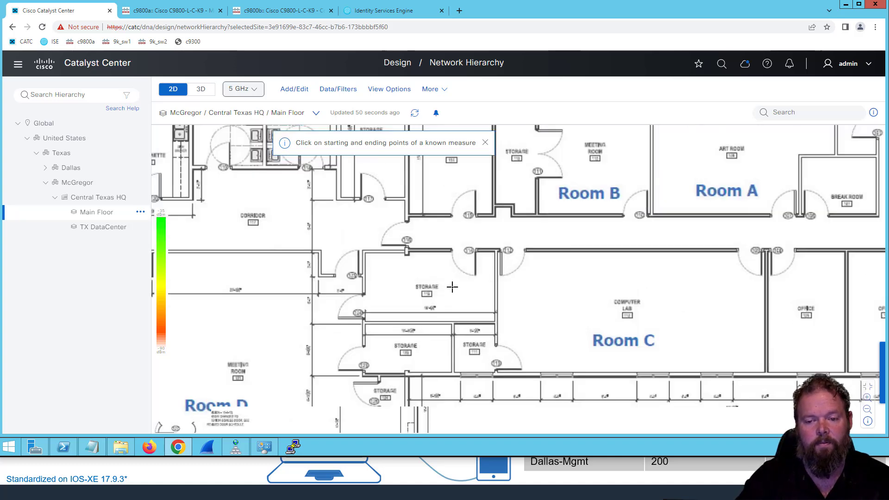
{"action": "scroll", "coordinate": [452, 286], "scroll_direction": "up", "scroll_amount": 1}
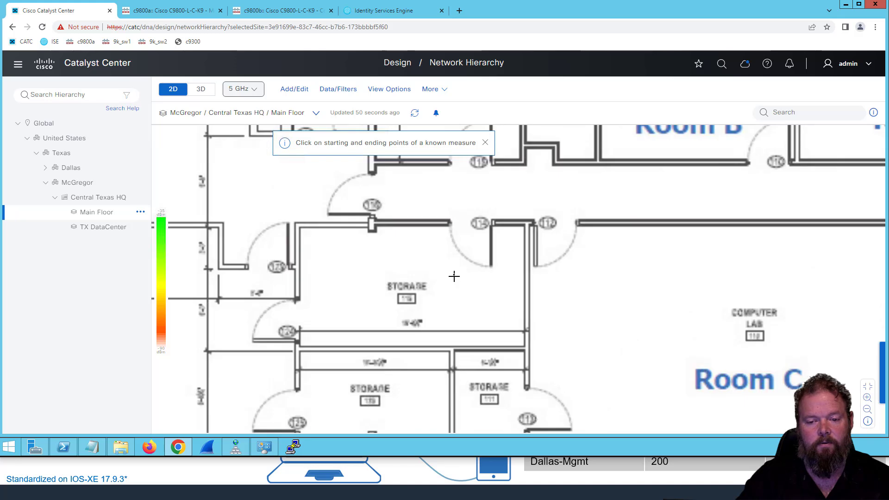
{"action": "left_click", "coordinate": [452, 222]}
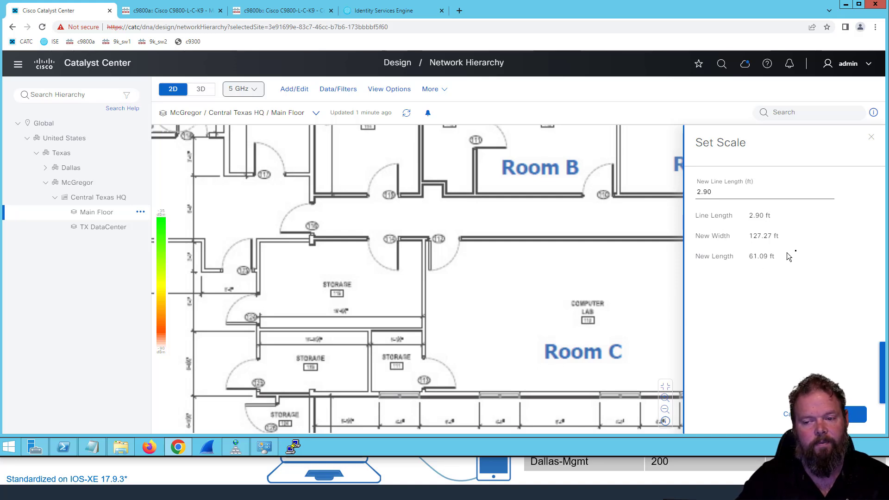
{"action": "left_click", "coordinate": [870, 136]}
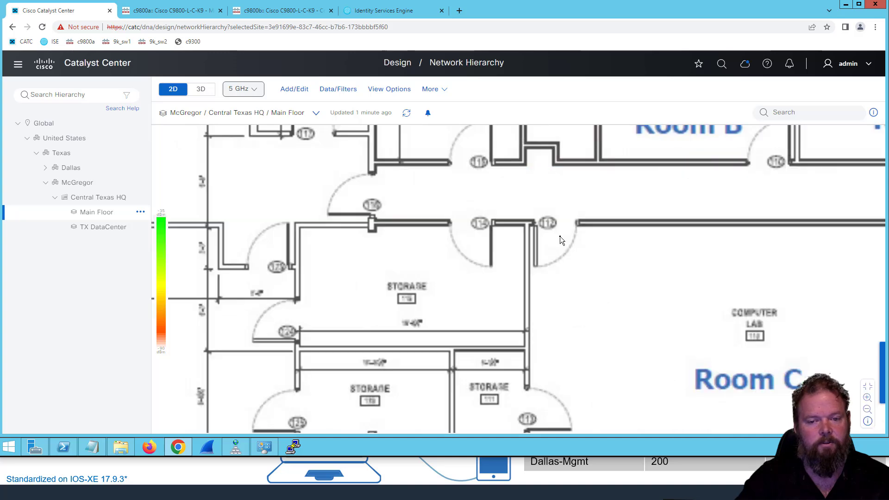
{"action": "scroll", "coordinate": [561, 236], "scroll_direction": "down", "scroll_amount": 5}
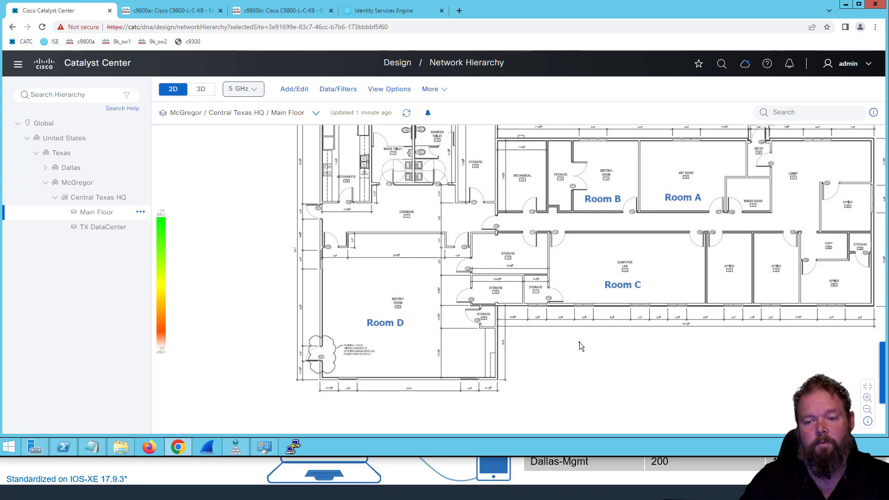
Position 9k_ap1 at about (21, 39) ft in Room D, eWLC-9136i-02 in Room B, and Flex-9136i-01 at about (91, 35) ft beside Room C
{"action": "scroll", "coordinate": [579, 343], "scroll_direction": "up", "scroll_amount": 2}
{"action": "scroll", "coordinate": [579, 343], "scroll_direction": "down", "scroll_amount": 2}
{"action": "left_click_drag", "start_coordinate": [607, 257], "coordinate": [560, 293]}
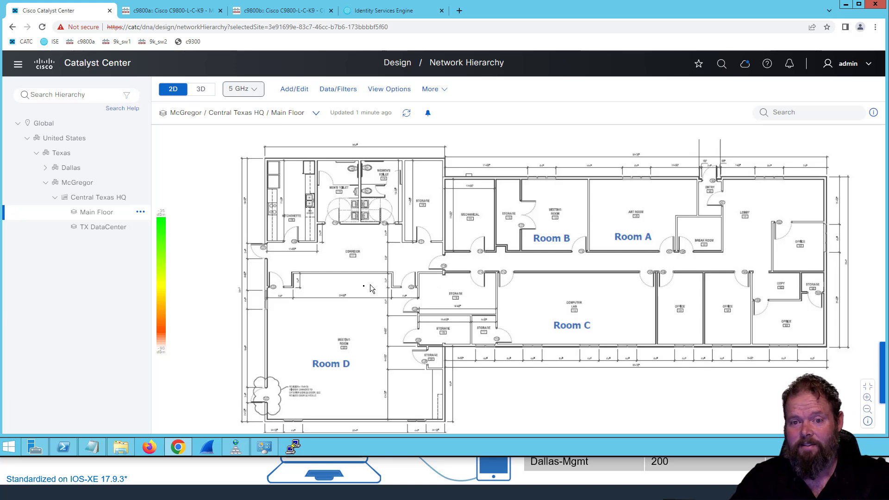
{"action": "left_click", "coordinate": [303, 91]}
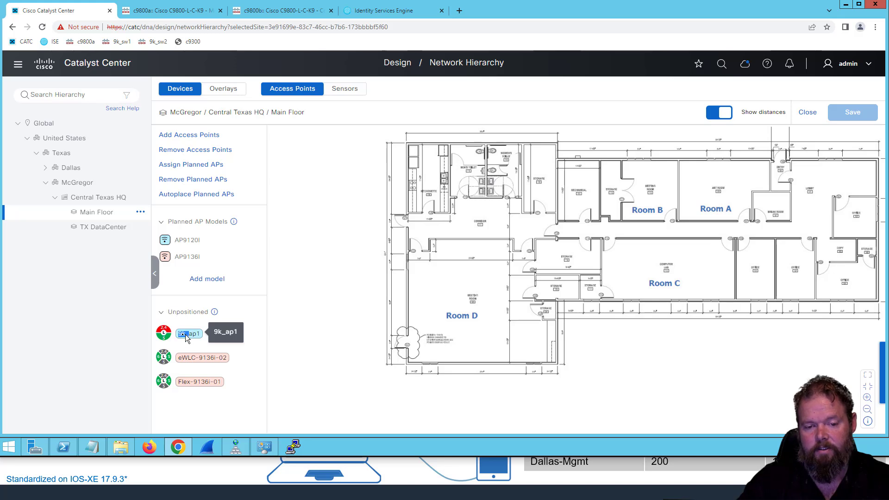
{"action": "left_click", "coordinate": [166, 338]}
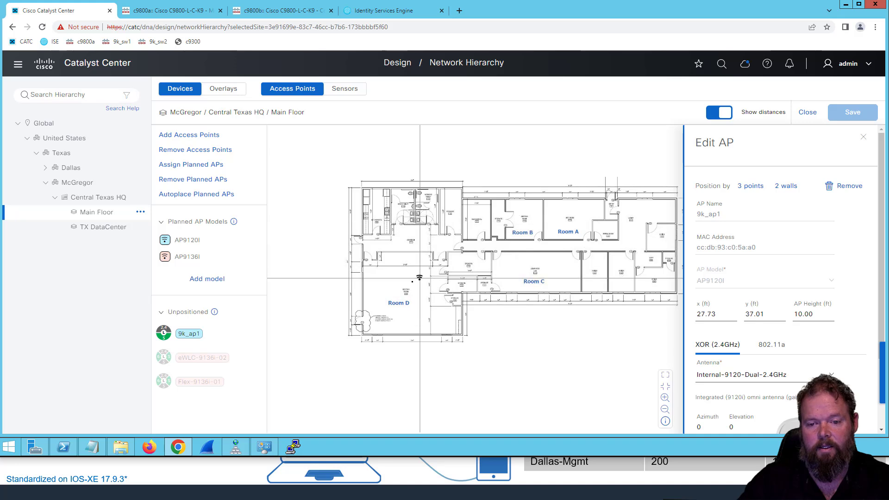
{"action": "left_click", "coordinate": [533, 272]}
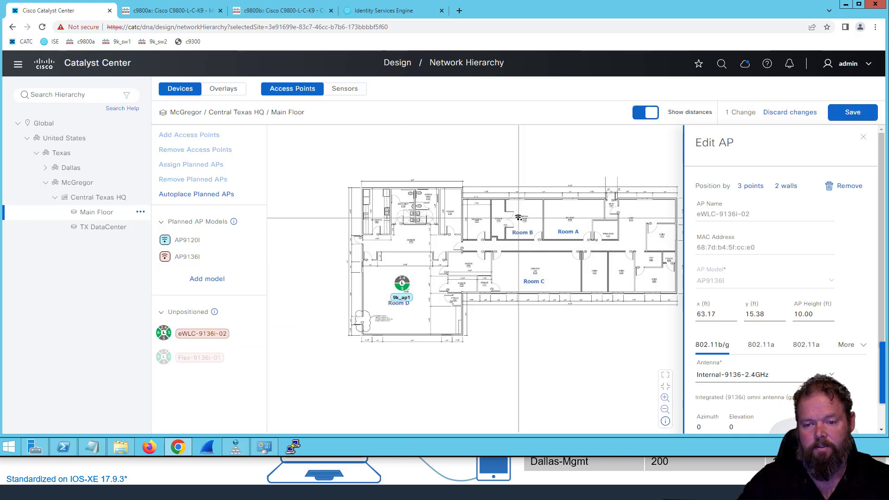
{"action": "left_click", "coordinate": [524, 221]}
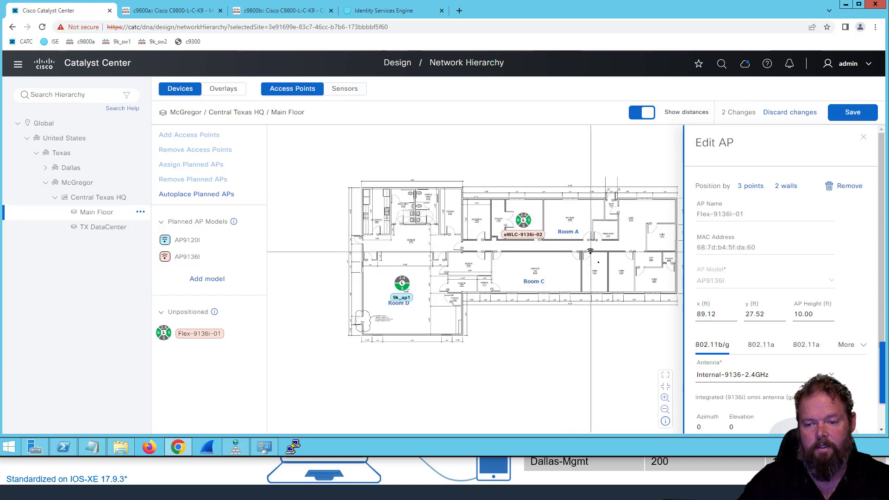
{"action": "left_click", "coordinate": [596, 269]}
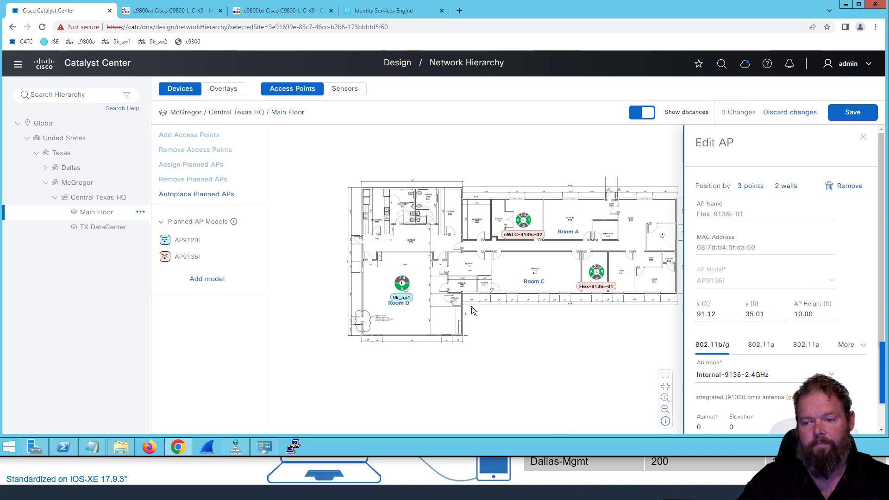
Check 9k_ap1's position and its antenna settings for XOR (2.4GHz) and 802.11a, and save the access point placements
{"action": "left_click", "coordinate": [402, 283]}
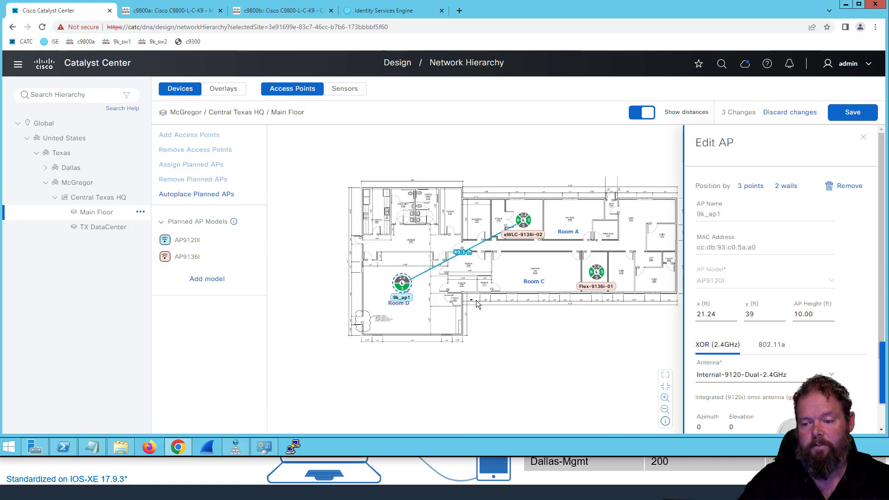
{"action": "scroll", "coordinate": [741, 312], "scroll_direction": "down", "scroll_amount": 1}
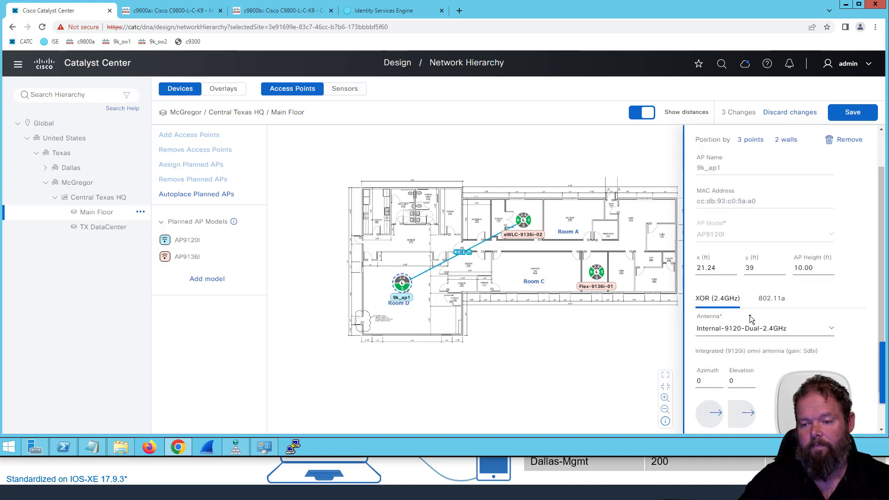
{"action": "scroll", "coordinate": [750, 320], "scroll_direction": "down", "scroll_amount": 1}
{"action": "scroll", "coordinate": [749, 317], "scroll_direction": "up", "scroll_amount": 1}
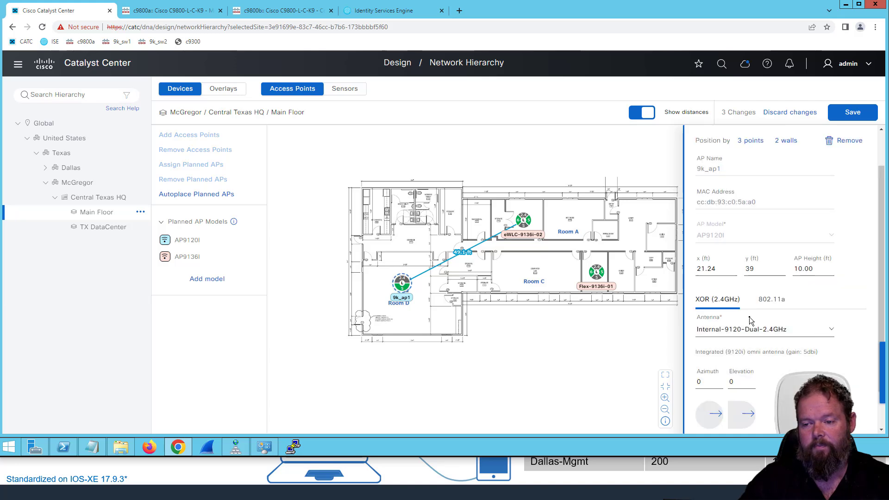
{"action": "left_click", "coordinate": [771, 299]}
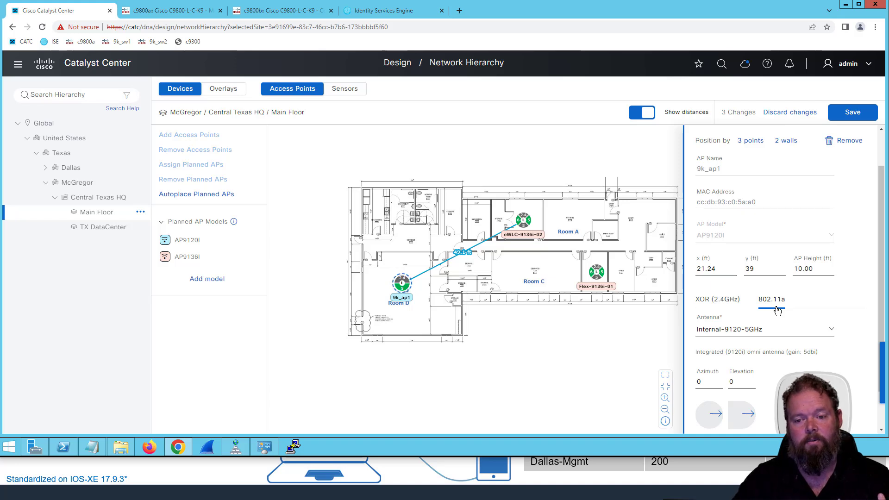
{"action": "scroll", "coordinate": [777, 311], "scroll_direction": "down", "scroll_amount": 1}
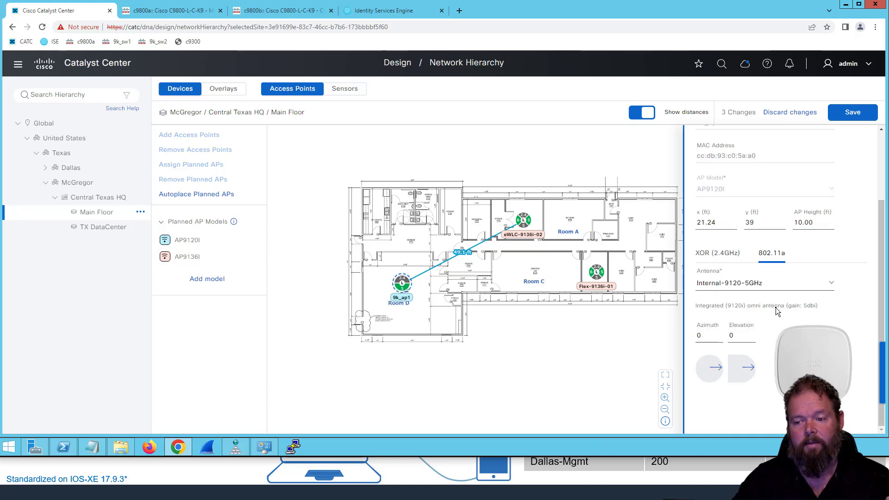
{"action": "left_click", "coordinate": [852, 112]}
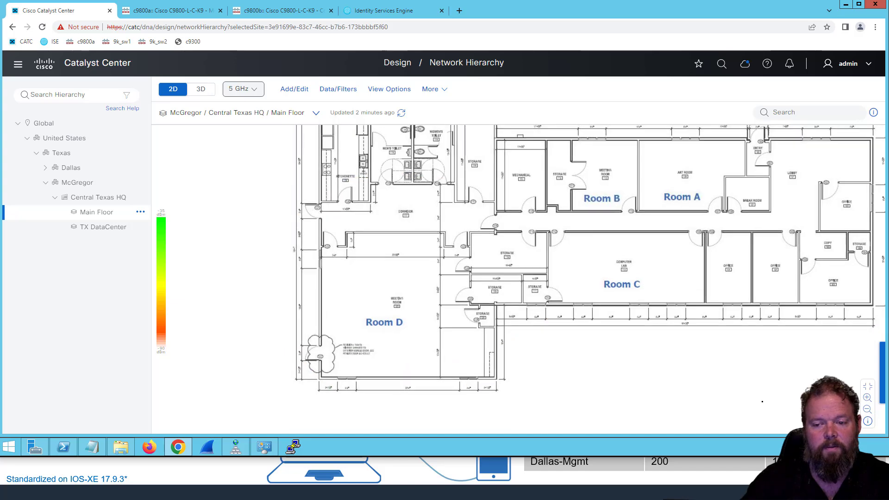
Display the Main Floor heatmap for 2.4 & 5 GHz and view the radio information of Flex-9136i-01
{"action": "left_click_drag", "start_coordinate": [732, 394], "coordinate": [626, 406]}
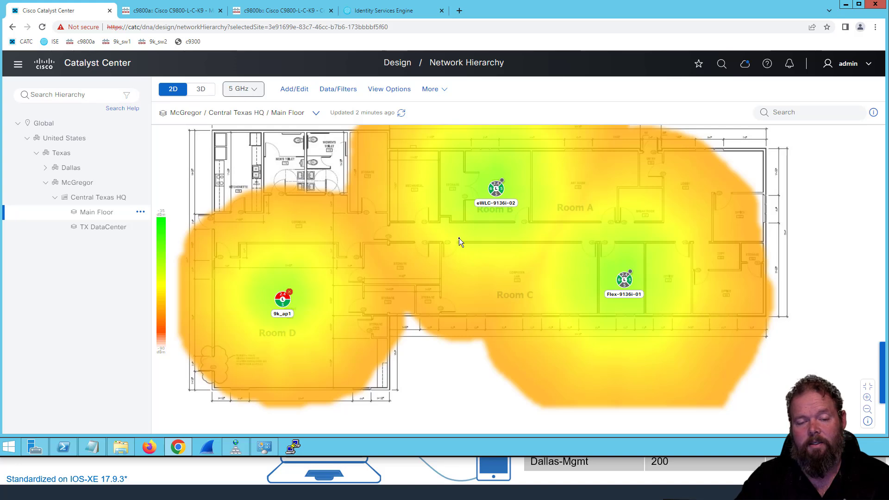
{"action": "left_click", "coordinate": [253, 90]}
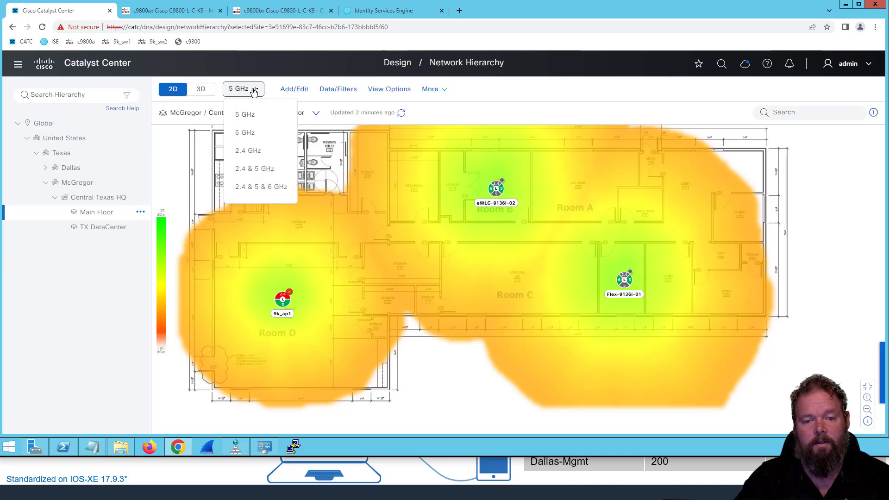
{"action": "left_click", "coordinate": [251, 170]}
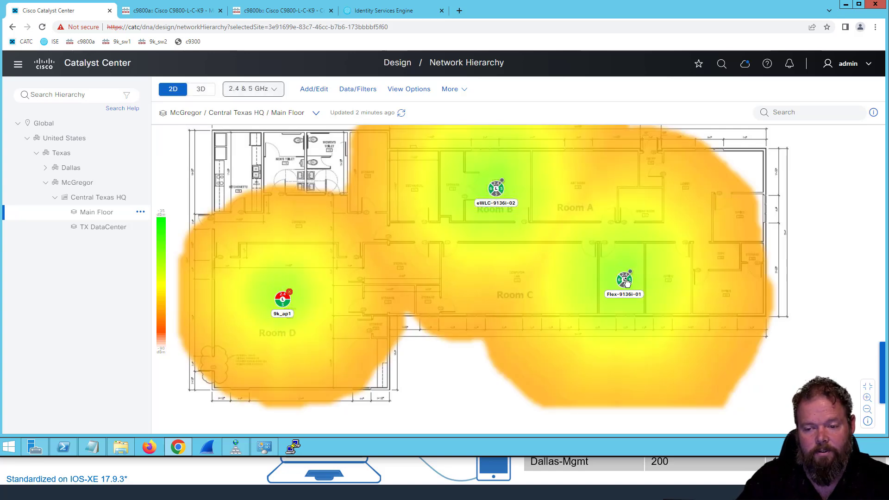
{"action": "left_click", "coordinate": [625, 280]}
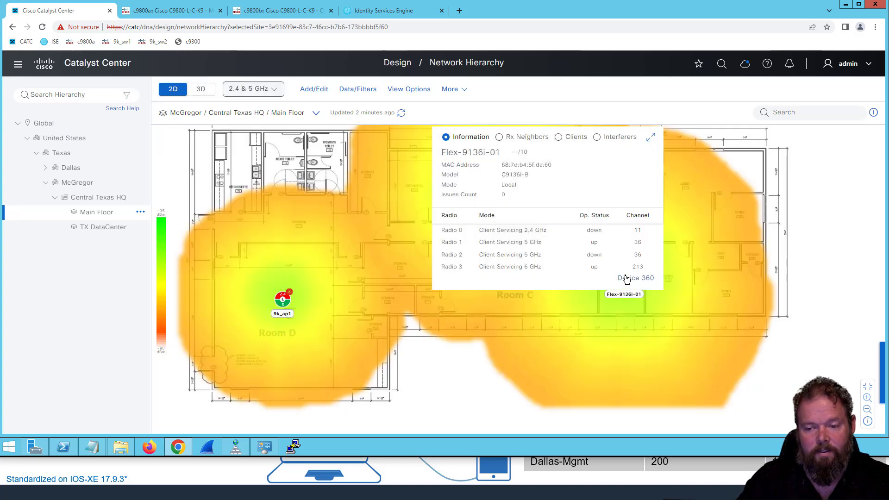
Display the floor heatmap for 2.4 & 5 & 6 GHz to compare coverage, and return it to 5 GHz
{"action": "left_click", "coordinate": [274, 89]}
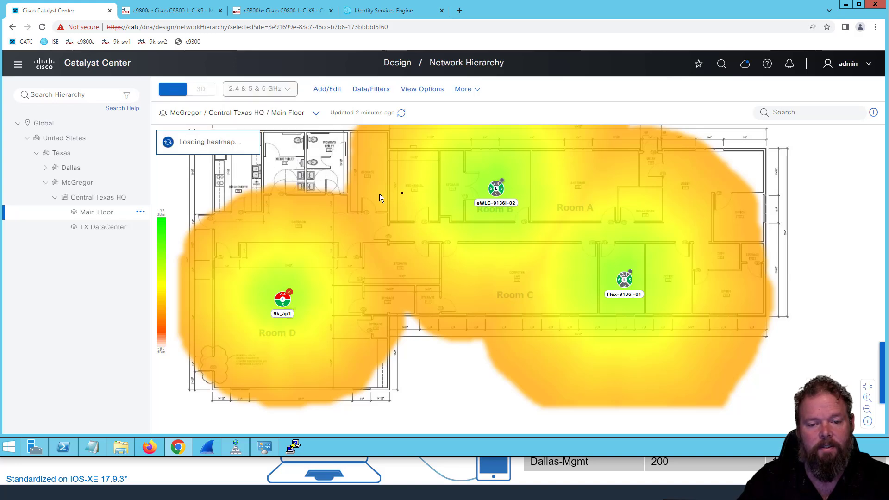
{"action": "left_click", "coordinate": [289, 91]}
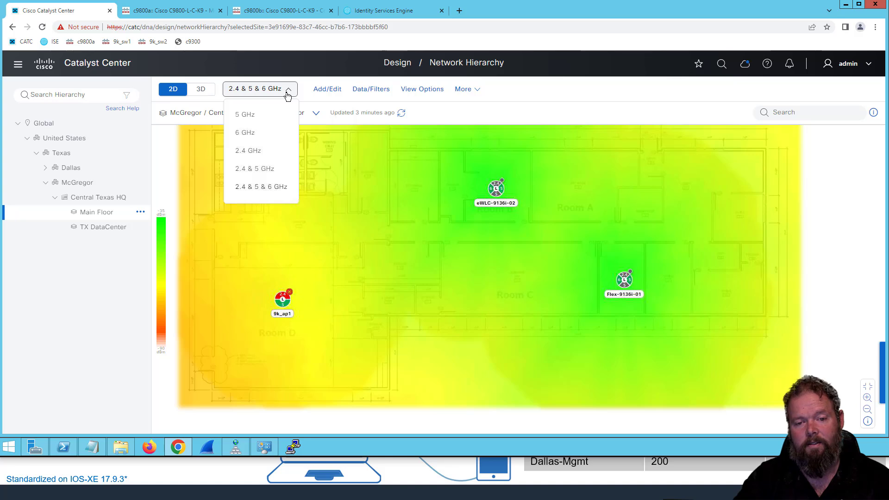
{"action": "left_click", "coordinate": [521, 322]}
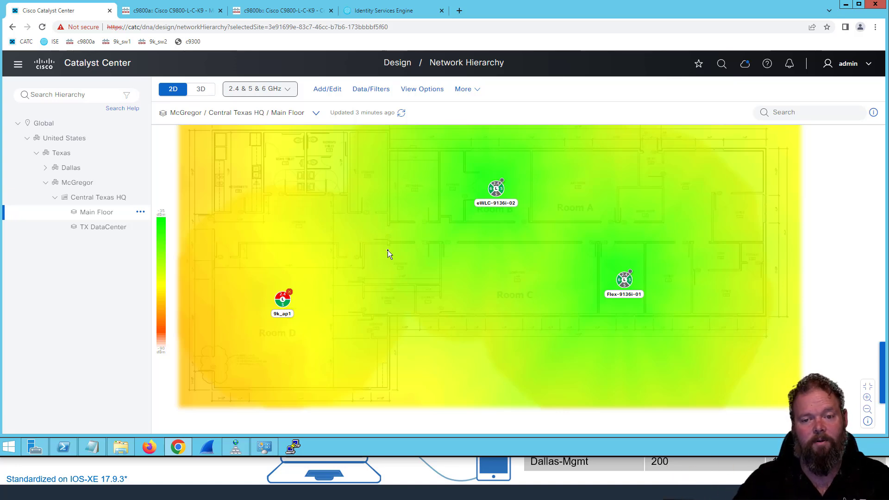
{"action": "left_click", "coordinate": [291, 91]}
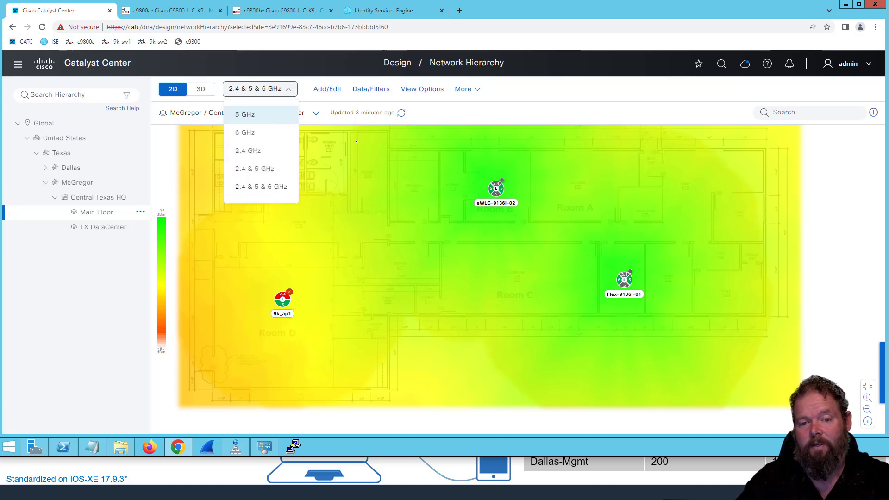
{"action": "left_click", "coordinate": [244, 114]}
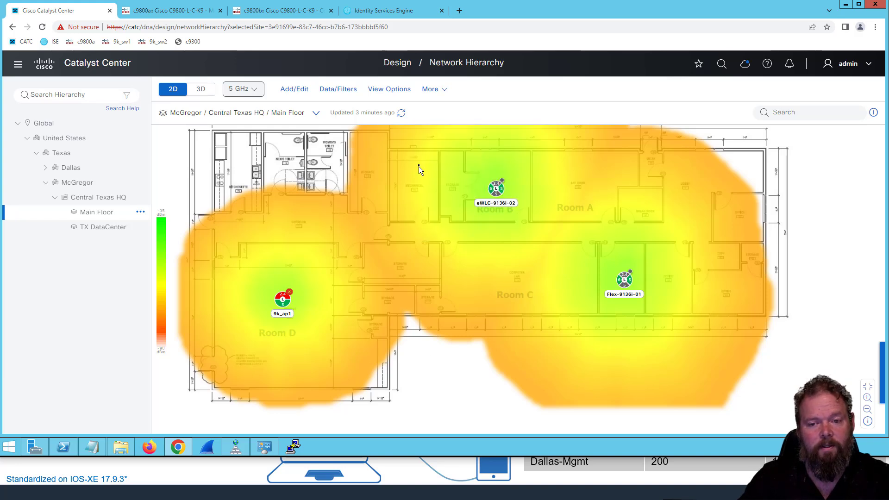
Open the floor map's view options and set the heatmap's RSSI Cut Off to -65 dBm
{"action": "left_click", "coordinate": [399, 92]}
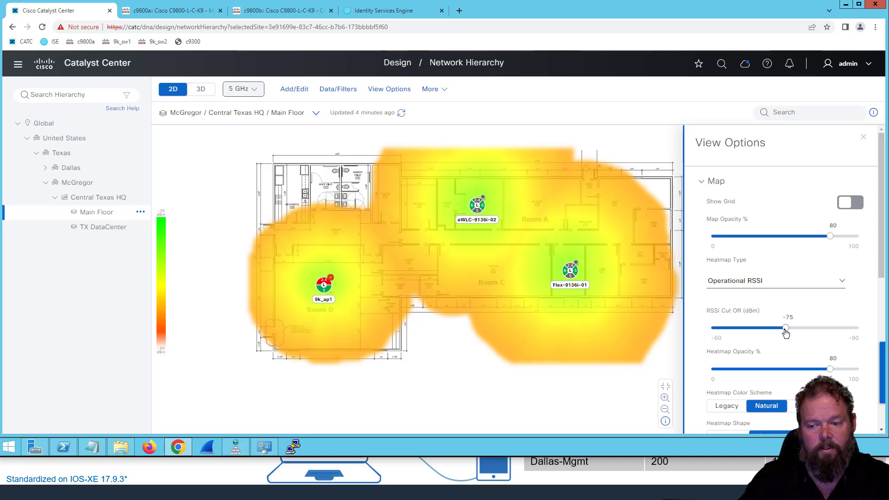
{"action": "left_click_drag", "start_coordinate": [785, 329], "coordinate": [737, 329]}
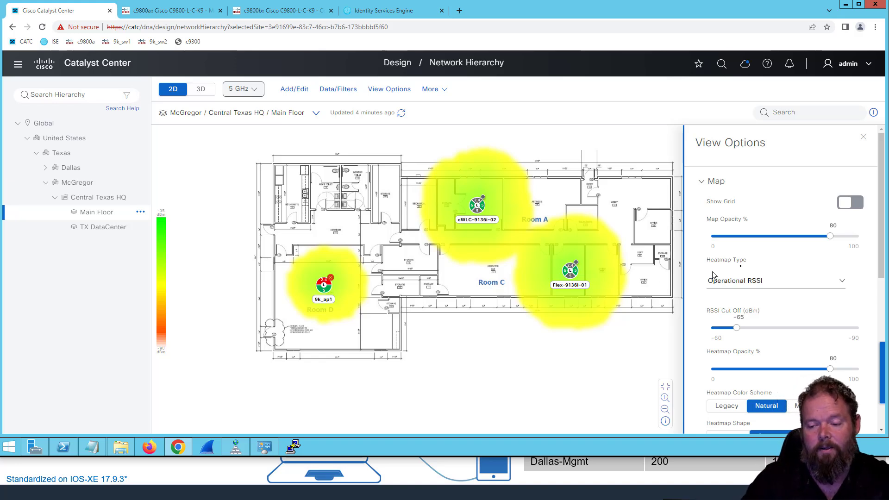
Try the Contour heatmap shape and the Legacy color scheme, restoring Gradient and Natural
{"action": "scroll", "coordinate": [794, 306], "scroll_direction": "down", "scroll_amount": 2}
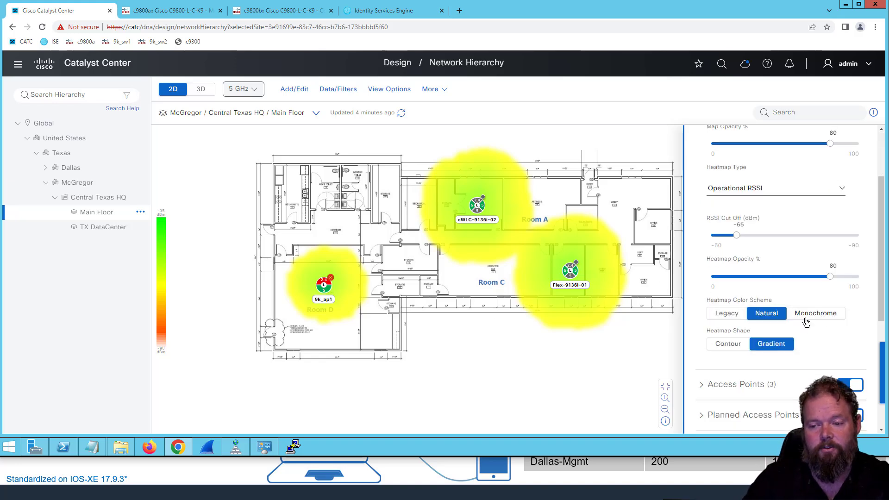
{"action": "left_click", "coordinate": [725, 345]}
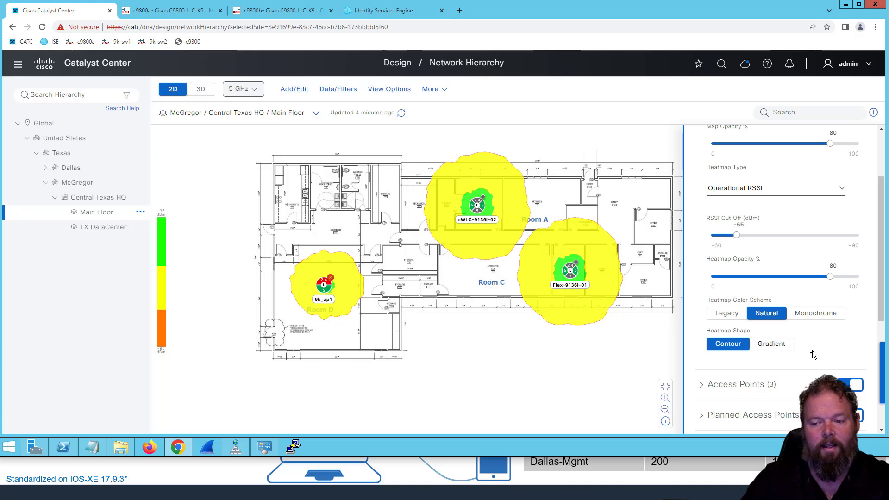
{"action": "left_click", "coordinate": [772, 345]}
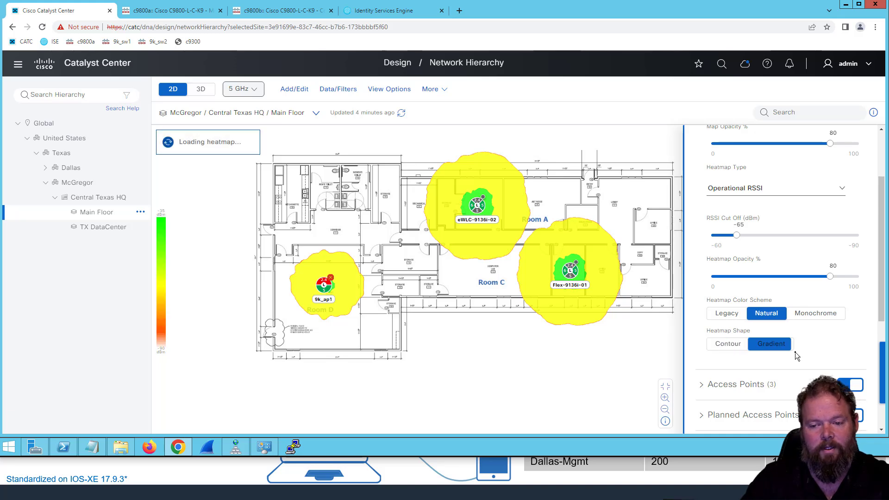
{"action": "left_click", "coordinate": [731, 317]}
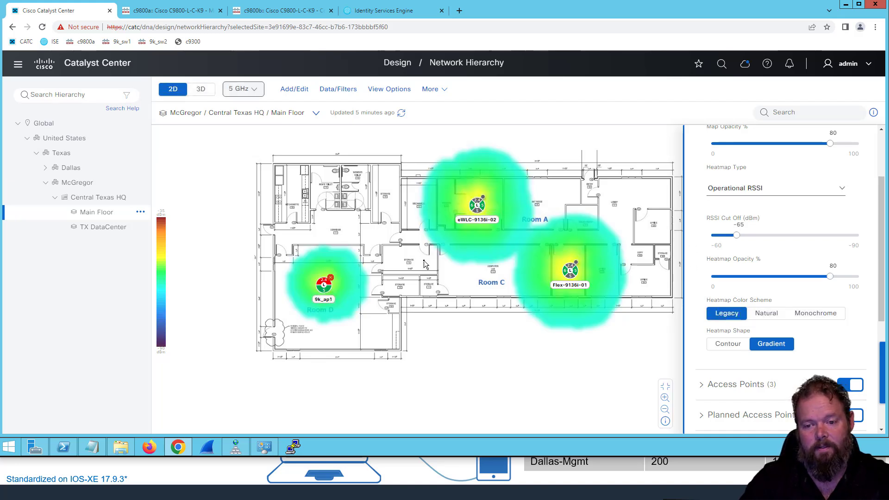
{"action": "left_click", "coordinate": [766, 313]}
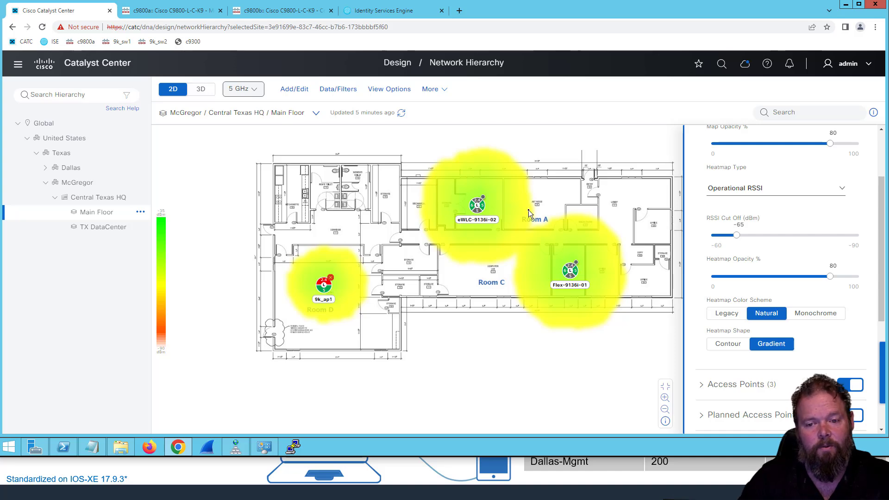
Set the heatmap's RSSI Cut Off to -70 dBm
{"action": "scroll", "coordinate": [528, 210], "scroll_direction": "up", "scroll_amount": 3}
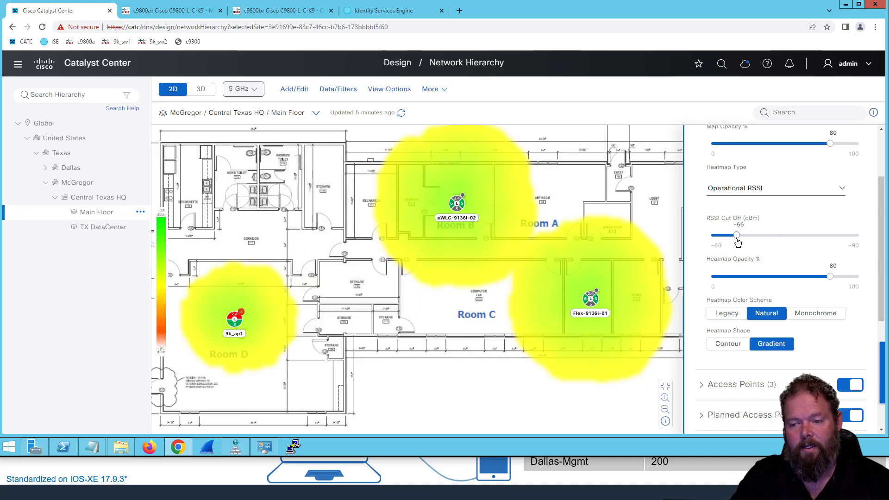
{"action": "left_click_drag", "start_coordinate": [738, 242], "coordinate": [761, 237]}
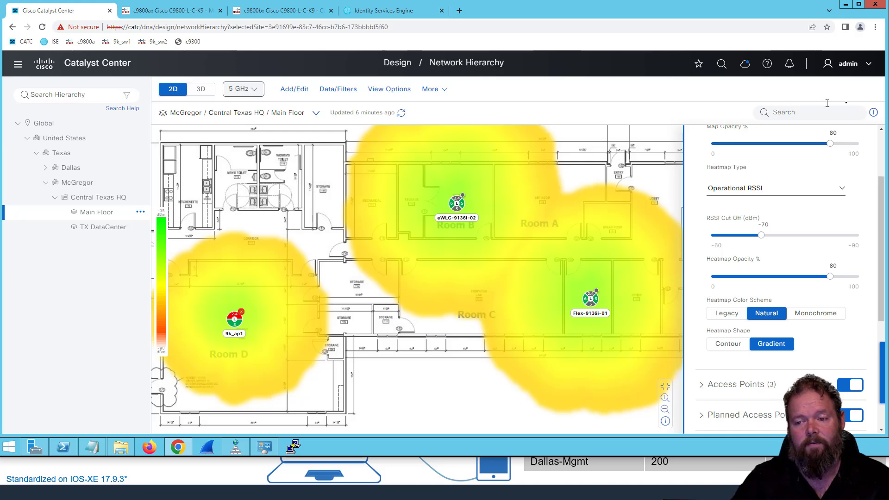
Review the available heatmap types for the floor map, keeping Operational RSSI selected
{"action": "left_click", "coordinate": [838, 197]}
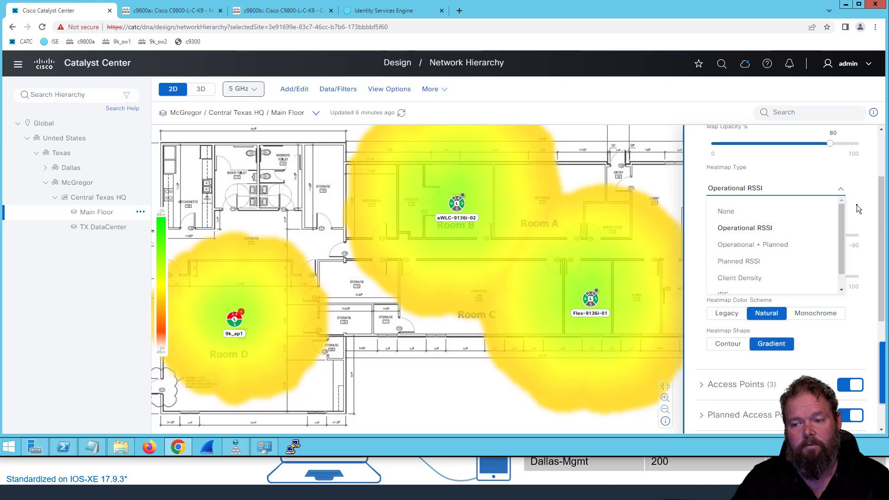
{"action": "left_click", "coordinate": [856, 206]}
{"action": "scroll", "coordinate": [849, 208], "scroll_direction": "up", "scroll_amount": 2}
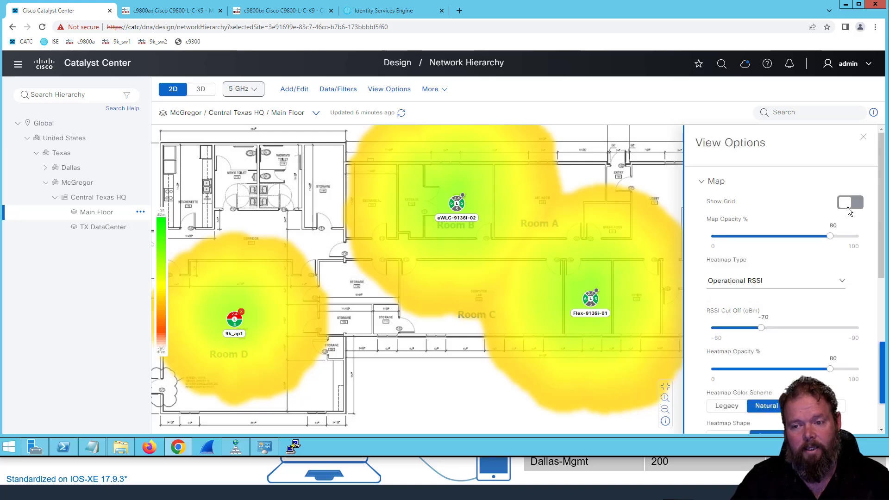
Expand the floor map's Access Points options and set their display label to Channel, keeping the 5 GHz band
{"action": "scroll", "coordinate": [848, 208], "scroll_direction": "down", "scroll_amount": 3}
{"action": "scroll", "coordinate": [848, 211], "scroll_direction": "down", "scroll_amount": 2}
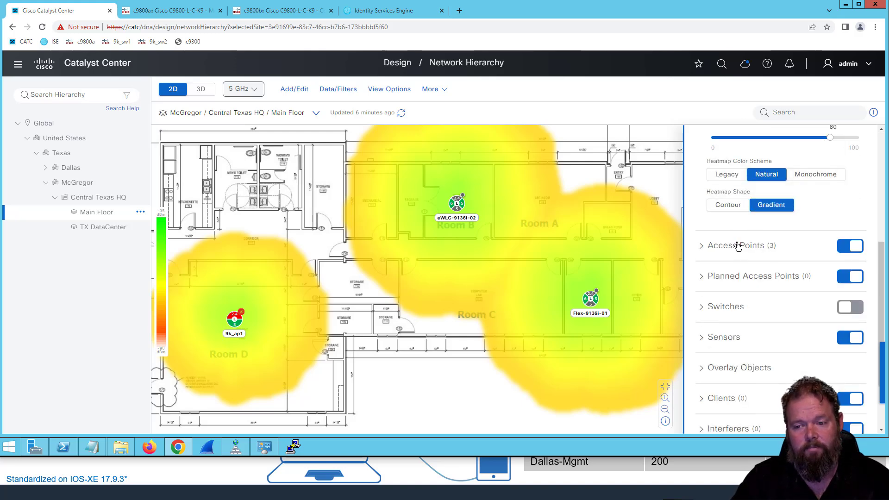
{"action": "left_click", "coordinate": [753, 245]}
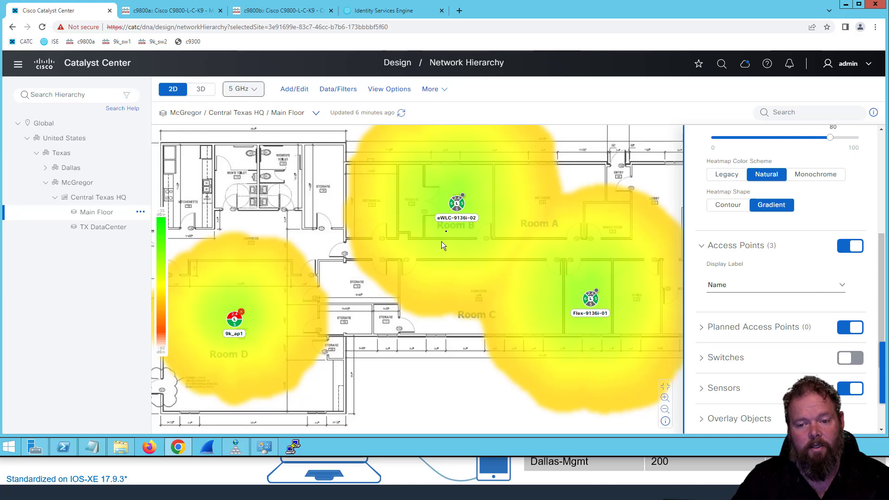
{"action": "left_click", "coordinate": [779, 287]}
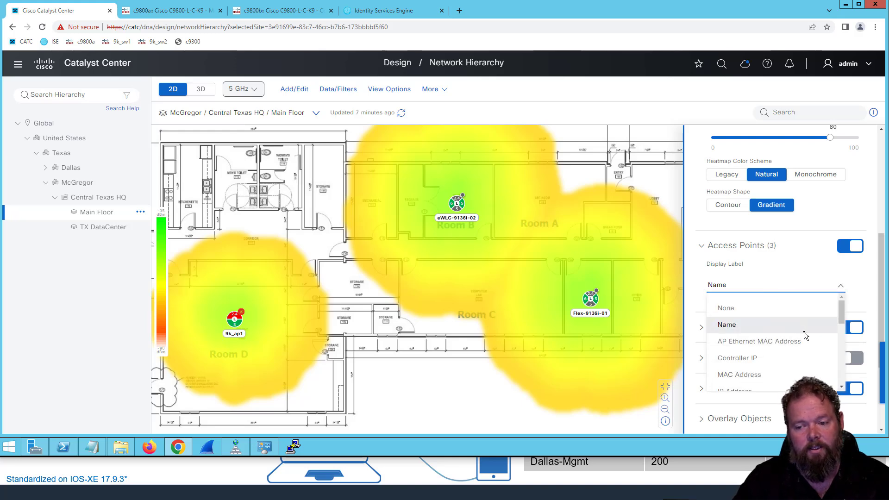
{"action": "scroll", "coordinate": [805, 334], "scroll_direction": "down", "scroll_amount": 2}
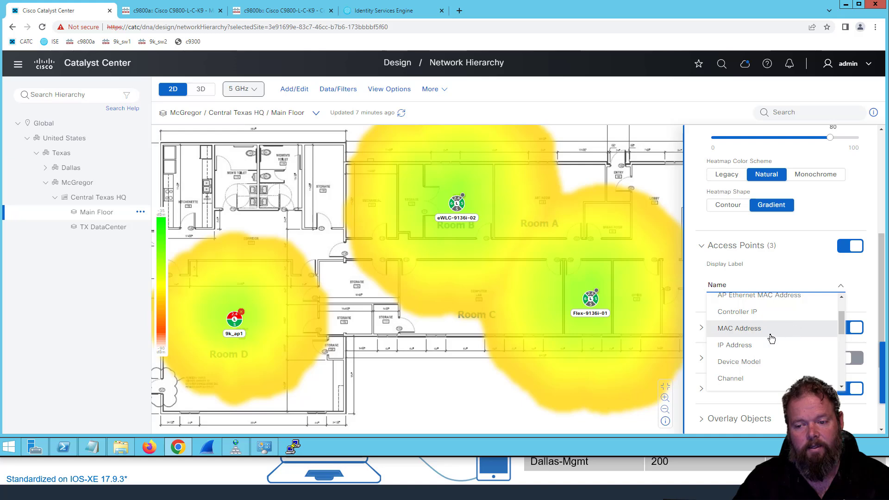
{"action": "scroll", "coordinate": [771, 337], "scroll_direction": "down", "scroll_amount": 2}
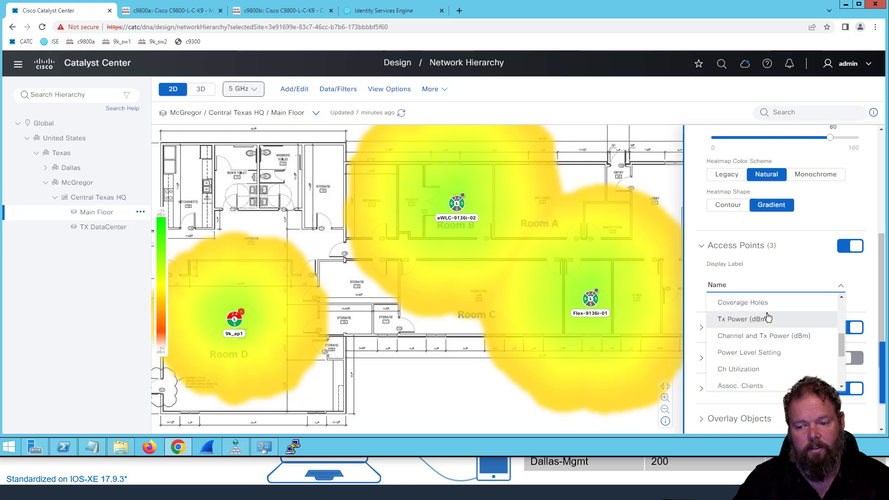
{"action": "scroll", "coordinate": [768, 319], "scroll_direction": "up", "scroll_amount": 1}
{"action": "left_click", "coordinate": [769, 331]}
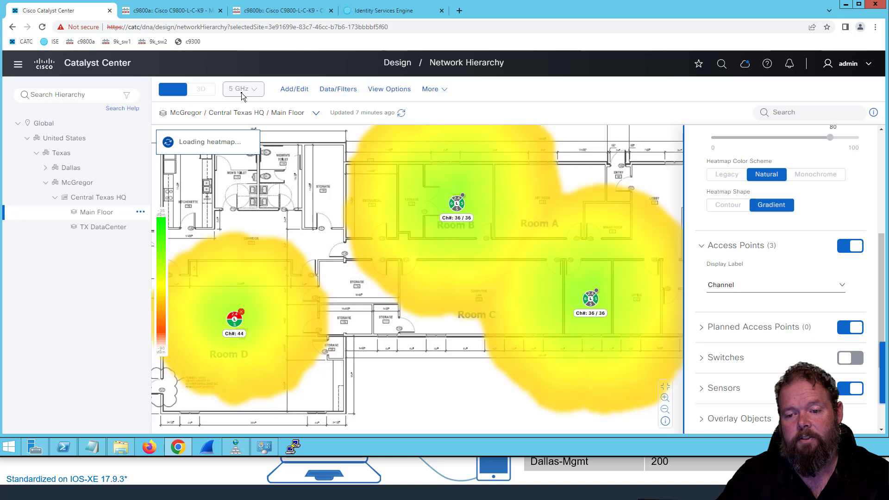
{"action": "left_click", "coordinate": [242, 93]}
{"action": "left_click", "coordinate": [285, 115]}
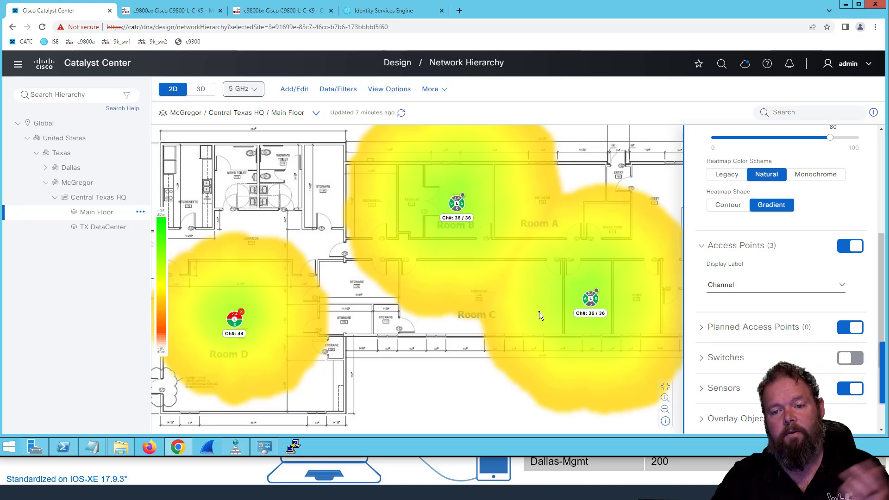
Try Tx Power (dBm) as the access points' display label, finally choosing Channel and Tx Power (dBm)
{"action": "left_click", "coordinate": [806, 288]}
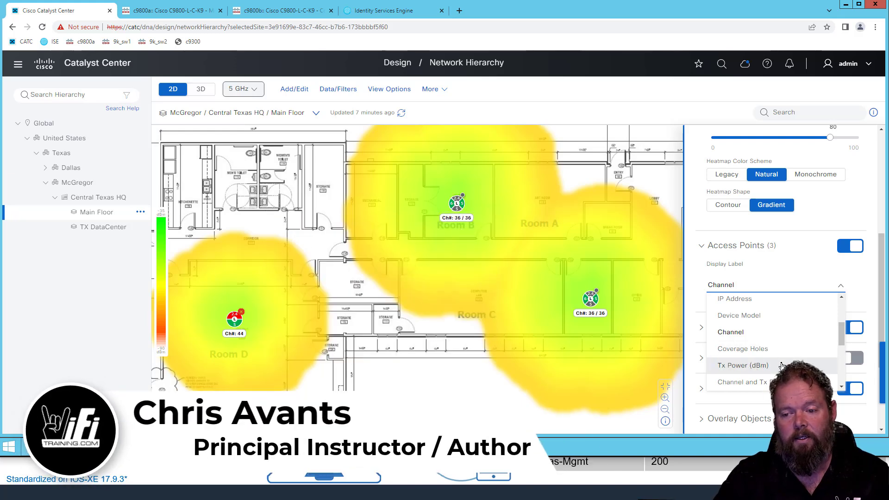
{"action": "left_click", "coordinate": [804, 363]}
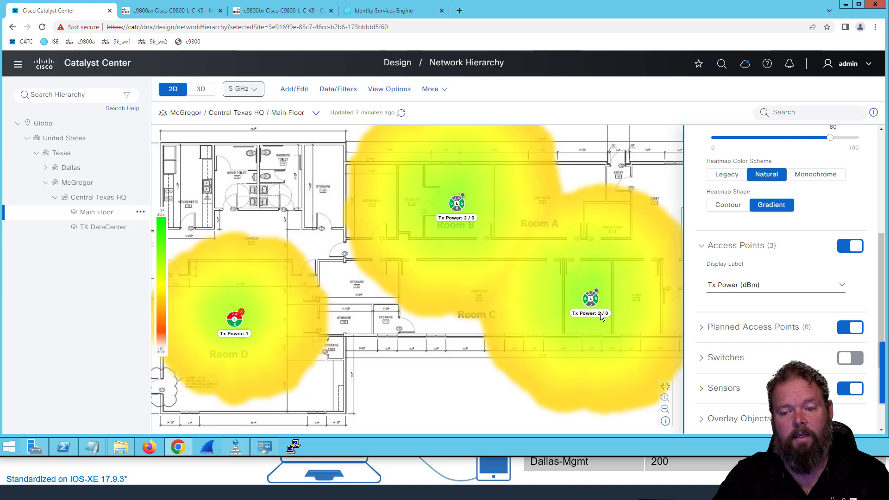
{"action": "left_click", "coordinate": [747, 285]}
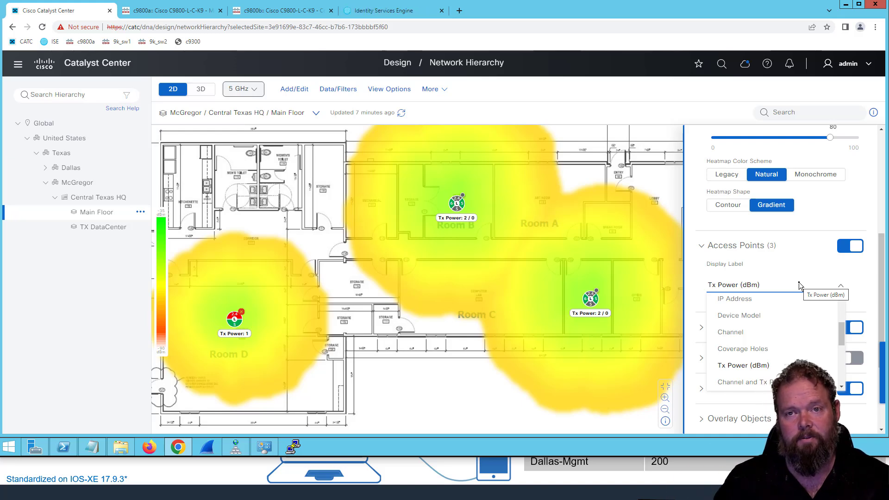
{"action": "scroll", "coordinate": [780, 309], "scroll_direction": "down", "scroll_amount": 1}
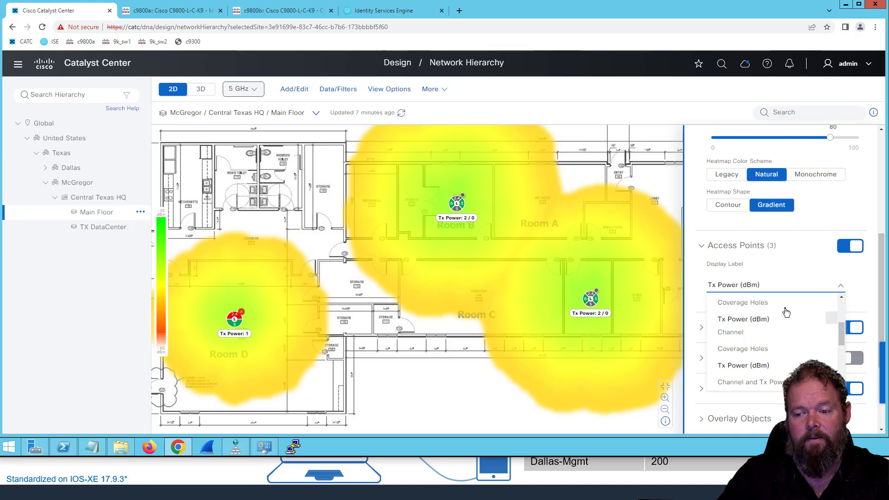
{"action": "left_click", "coordinate": [731, 335]}
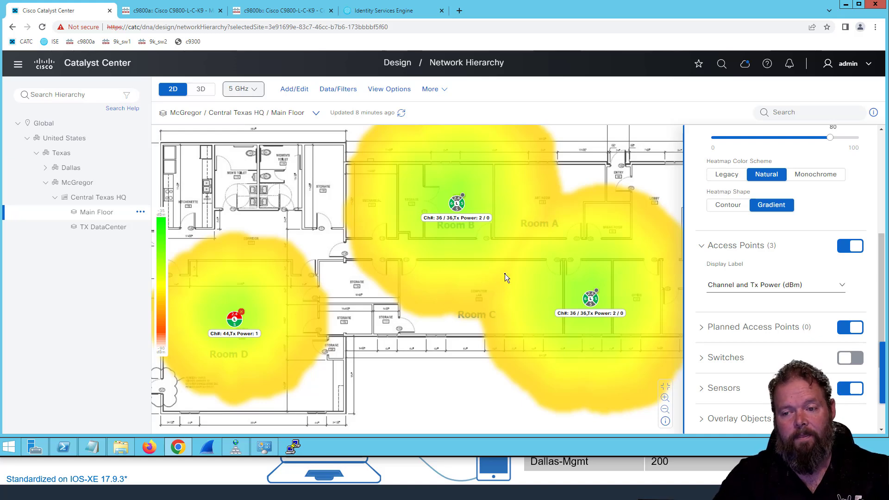
{"action": "left_click", "coordinate": [457, 204]}
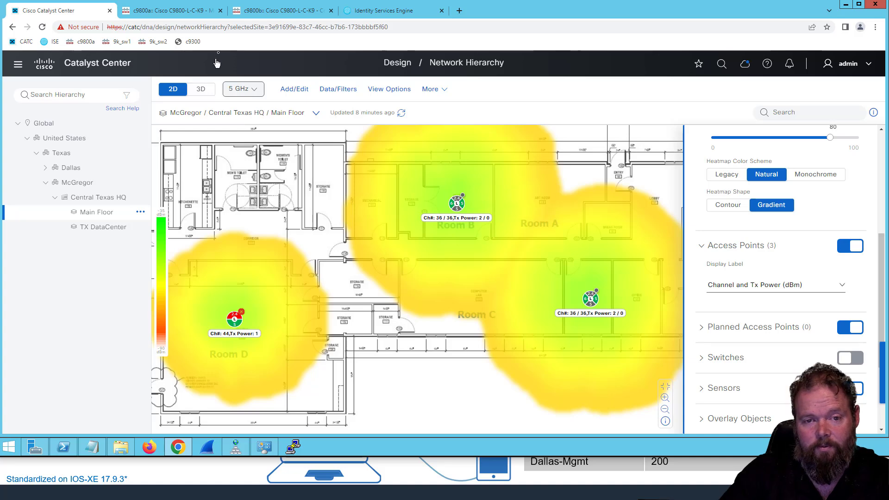
Switch to the c9800a wireless controller, open its Access Points configuration page and view the details of eWLC-9136i-02
{"action": "left_click", "coordinate": [168, 11]}
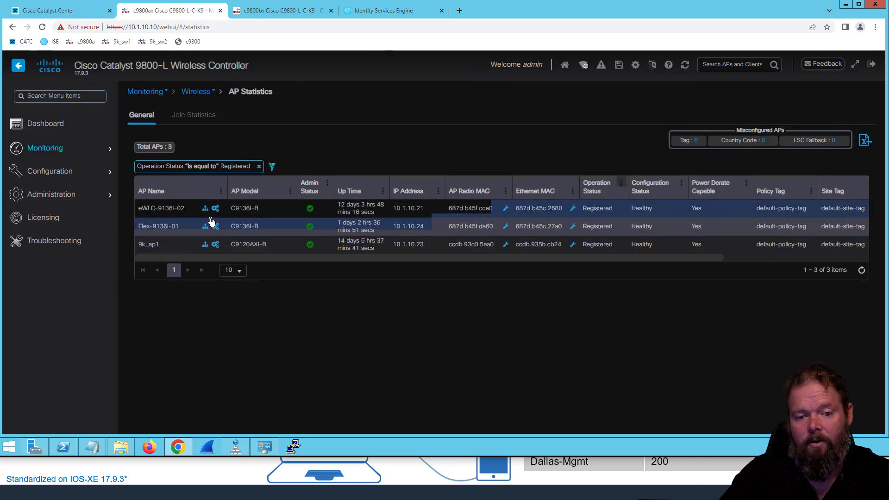
{"action": "mouse_move", "coordinate": [60, 175]}
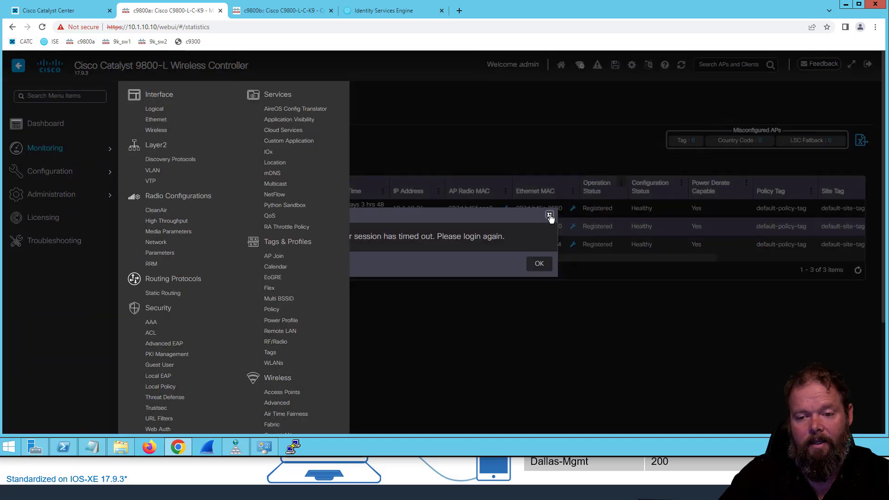
{"action": "left_click", "coordinate": [549, 214]}
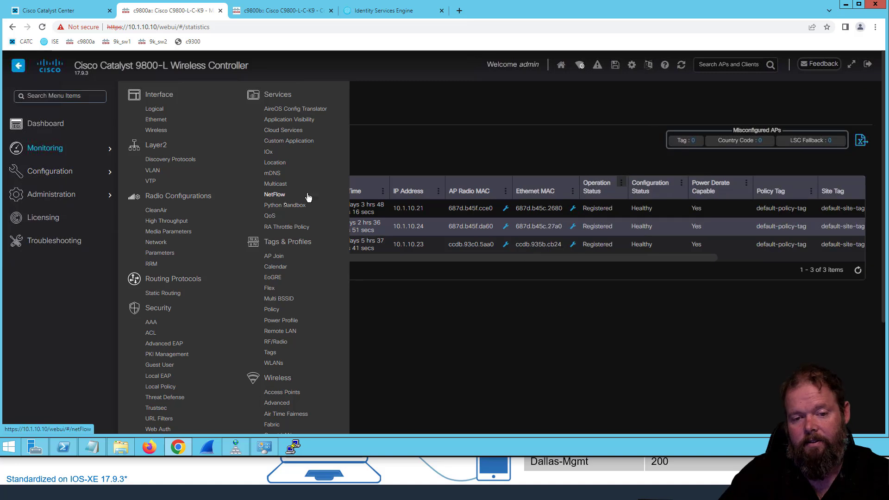
{"action": "left_click", "coordinate": [310, 392]}
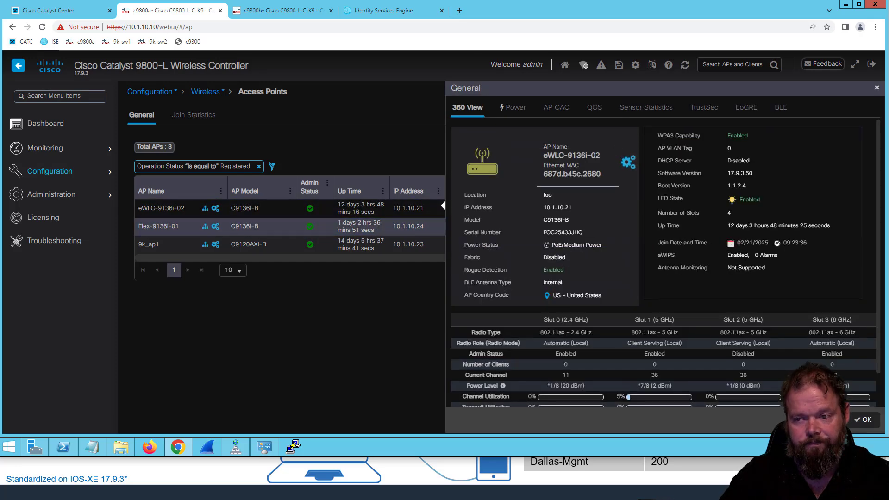
{"action": "left_click", "coordinate": [877, 88]}
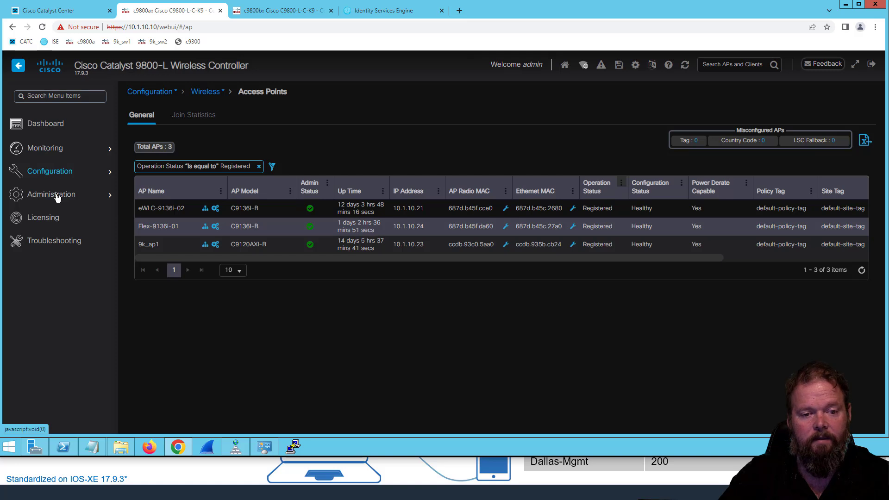
Try to reload the wireless Access Points configuration page, rechecking eWLC-9136i-02's details and passing through the Dashboard
{"action": "mouse_move", "coordinate": [55, 190]}
{"action": "mouse_move", "coordinate": [58, 172]}
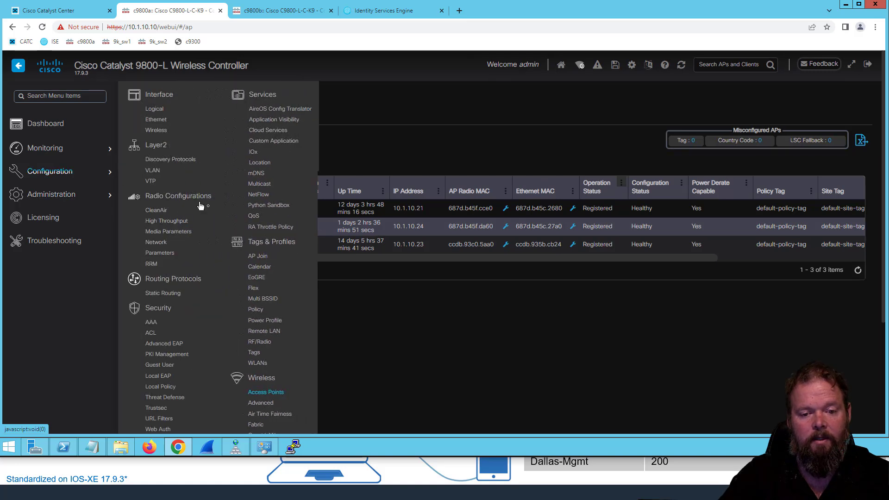
{"action": "left_click", "coordinate": [274, 393]}
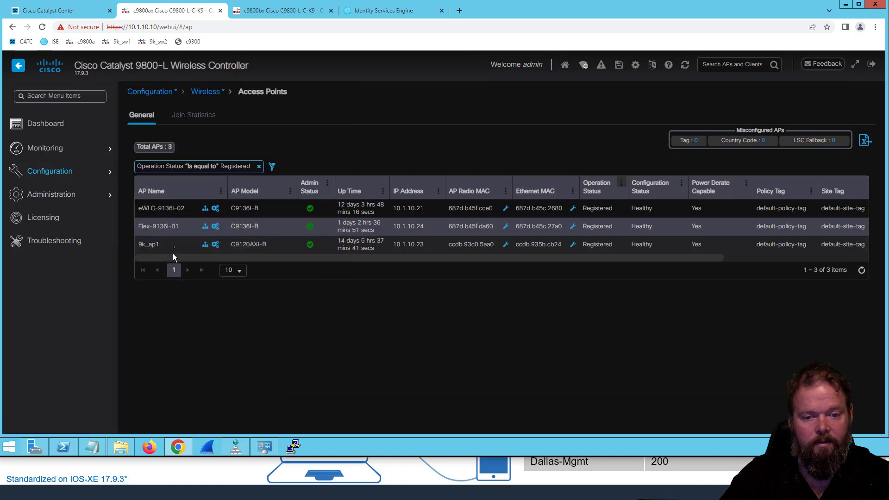
{"action": "left_click", "coordinate": [171, 213]}
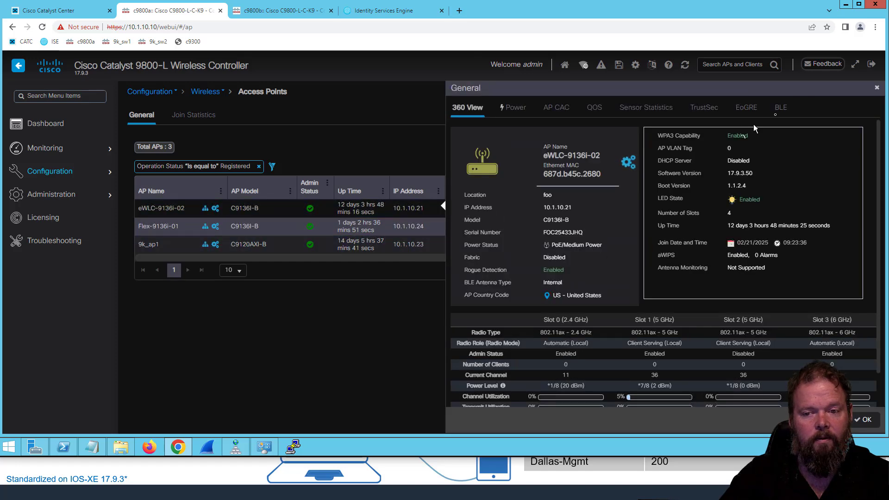
{"action": "left_click", "coordinate": [877, 89]}
{"action": "left_click", "coordinate": [206, 91]}
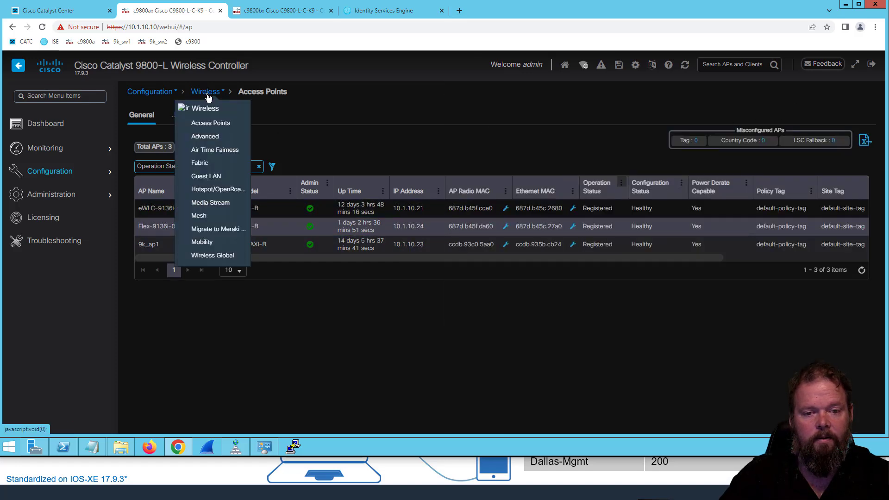
{"action": "left_click", "coordinate": [210, 128]}
{"action": "left_click", "coordinate": [55, 124]}
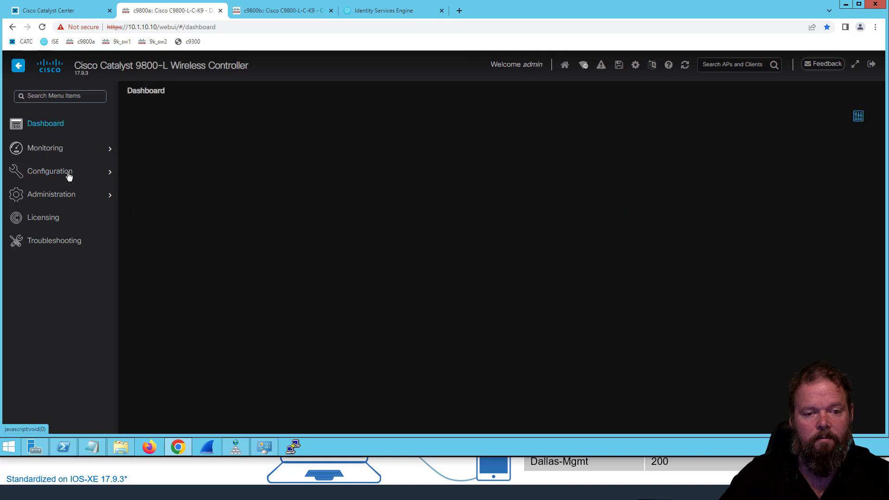
{"action": "left_click", "coordinate": [63, 173]}
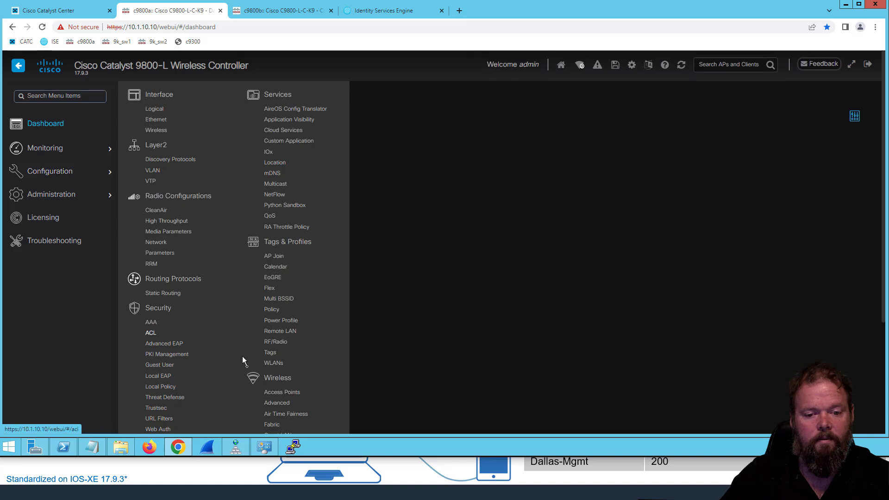
{"action": "left_click", "coordinate": [281, 395]}
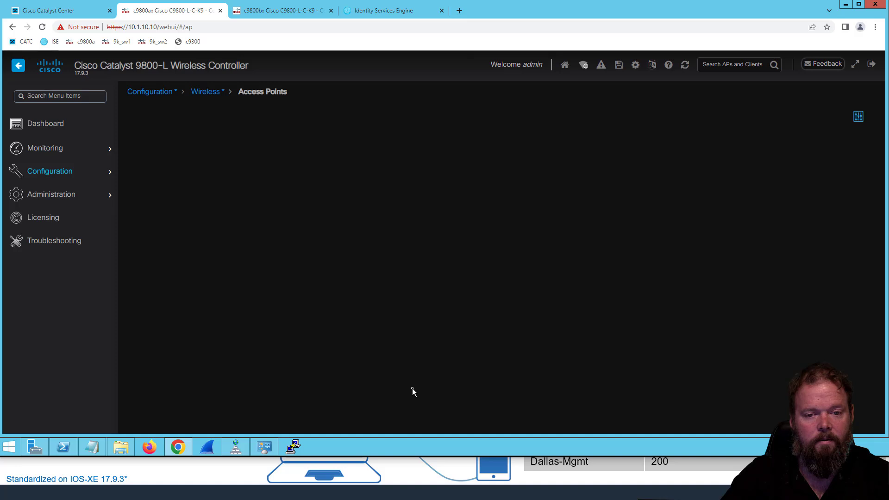
Reload the controller's web interface and log in again as admin with the account password
{"action": "left_click", "coordinate": [213, 27]}
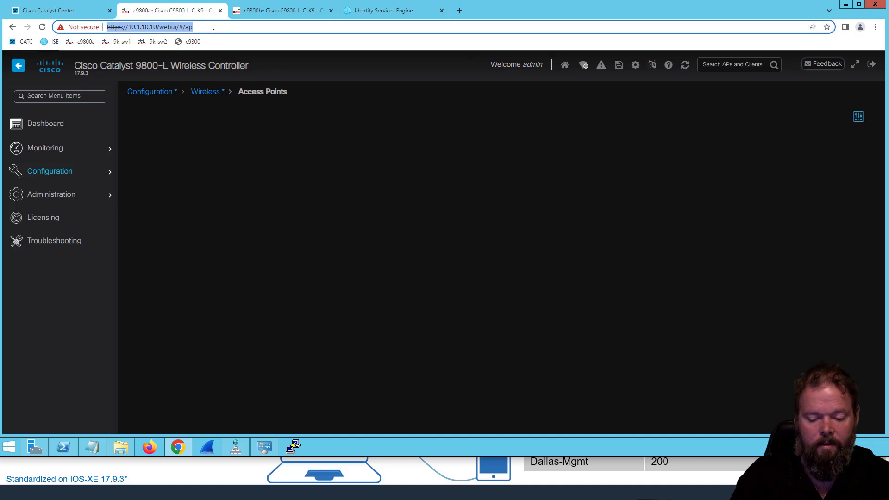
{"action": "key", "text": "Return"}
{"action": "type", "text": "adm"}
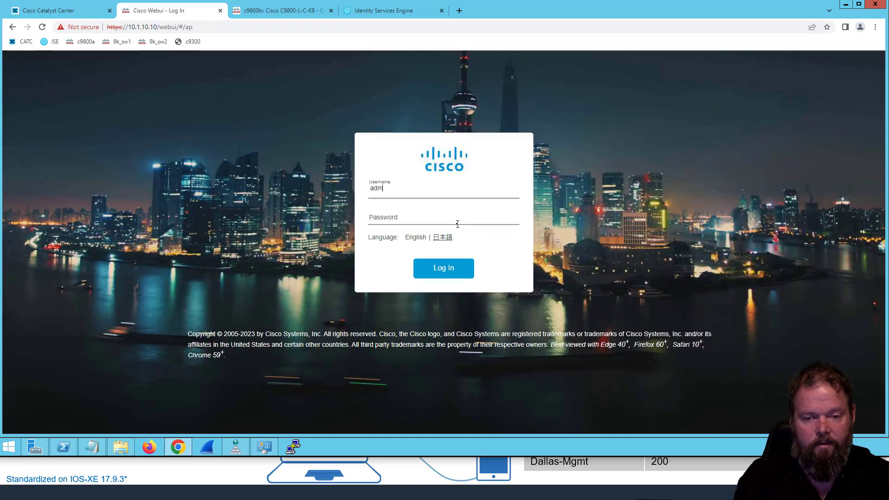
{"action": "type", "text": "in"}
{"action": "left_click", "coordinate": [457, 224]}
{"action": "type", "text": "•"}
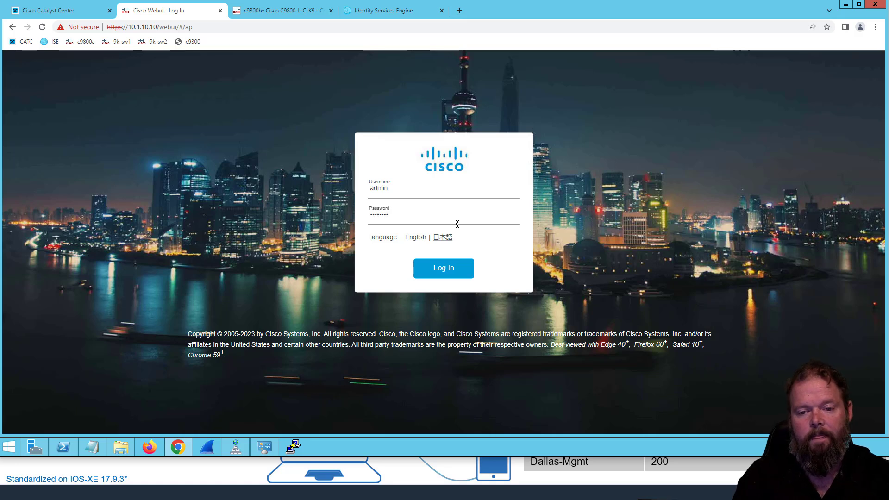
{"action": "key", "text": "Return"}
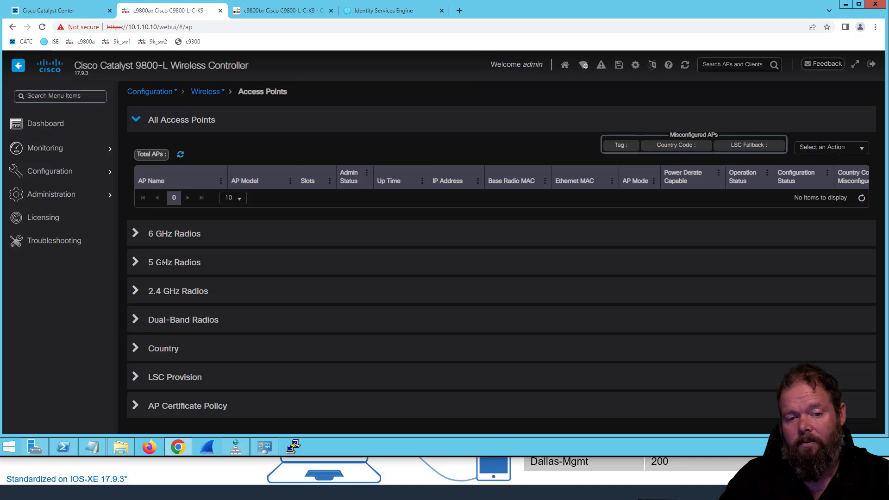
In the 5 GHz Radios list, set the slot 1 radio of eWLC-9136i-02 to channel 44 and apply it
{"action": "left_click", "coordinate": [135, 325]}
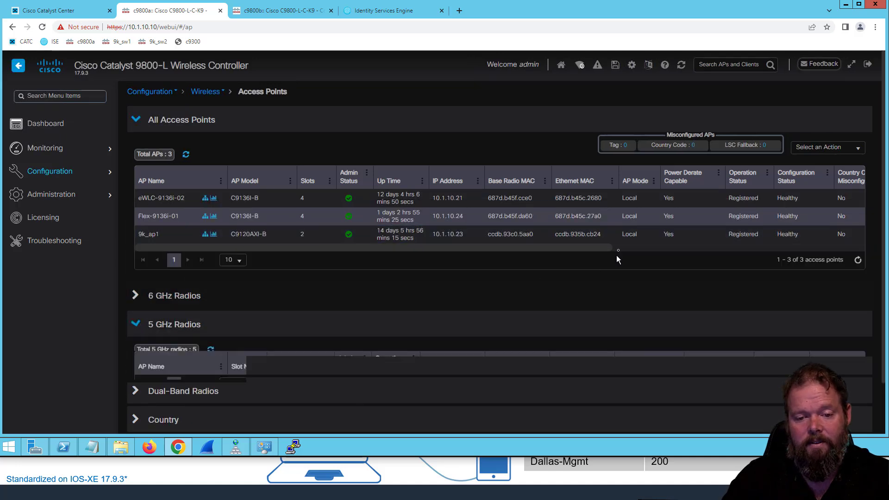
{"action": "scroll", "coordinate": [617, 260], "scroll_direction": "down", "scroll_amount": 4}
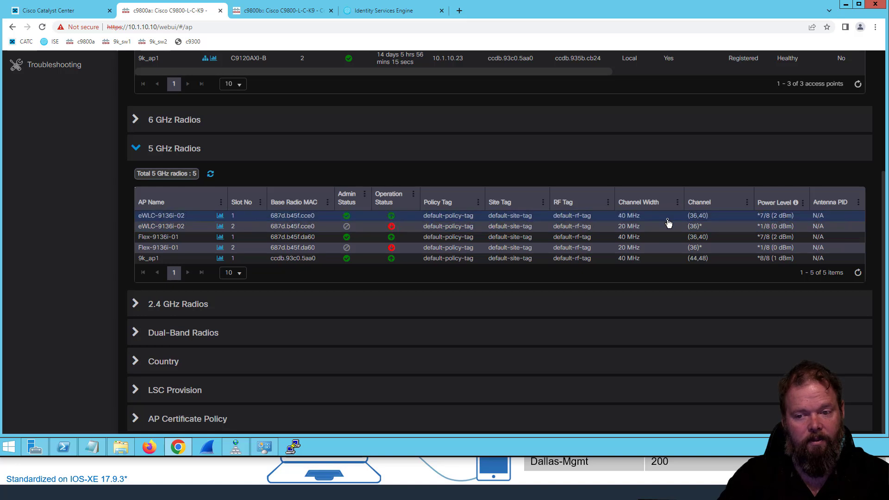
{"action": "left_click", "coordinate": [732, 226]}
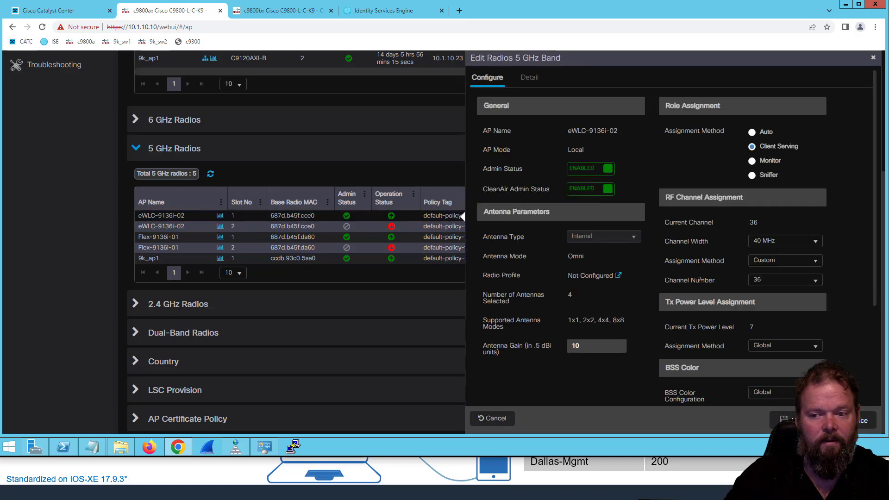
{"action": "left_click", "coordinate": [816, 281]}
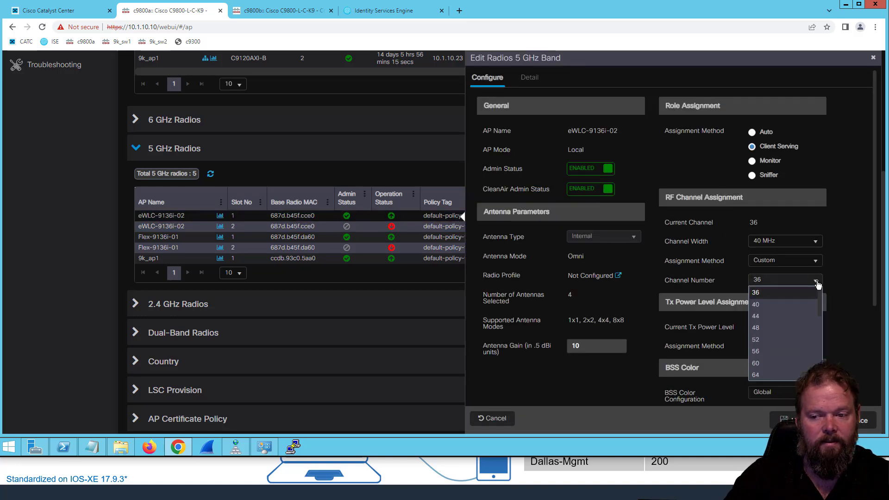
{"action": "left_click", "coordinate": [813, 317]}
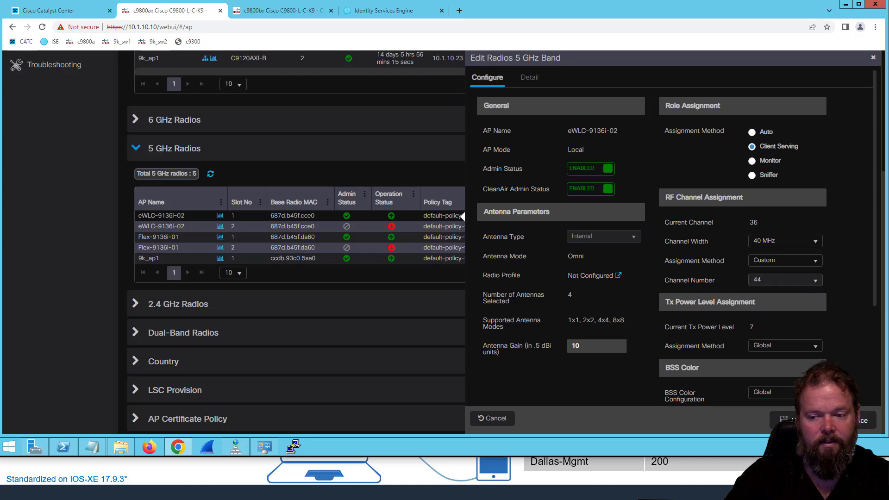
{"action": "left_click", "coordinate": [782, 420]}
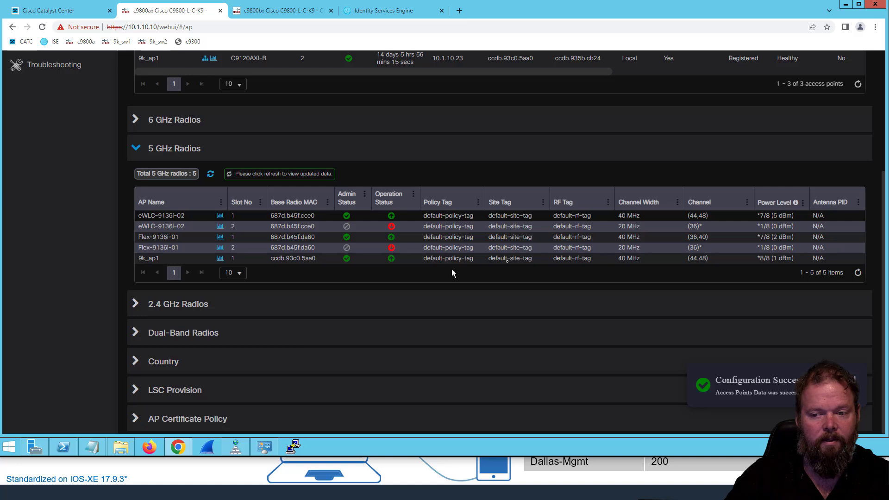
In the 5 GHz Radios list, set the 9k_ap1 radio to channel 48 and apply it to the device
{"action": "left_click", "coordinate": [672, 262]}
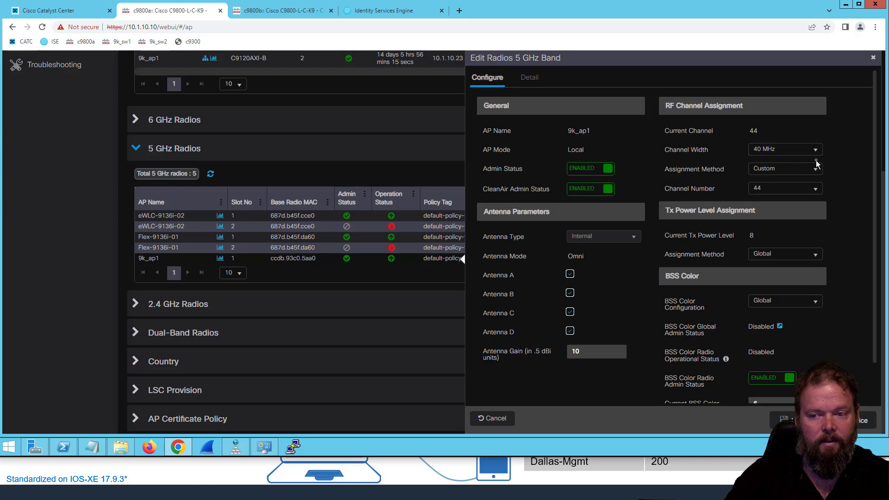
{"action": "left_click", "coordinate": [816, 192]}
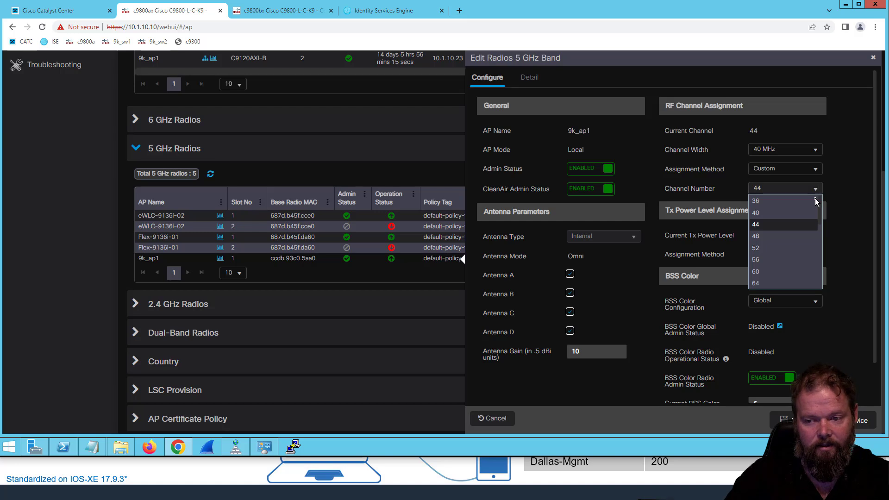
{"action": "scroll", "coordinate": [796, 250], "scroll_direction": "up", "scroll_amount": 2}
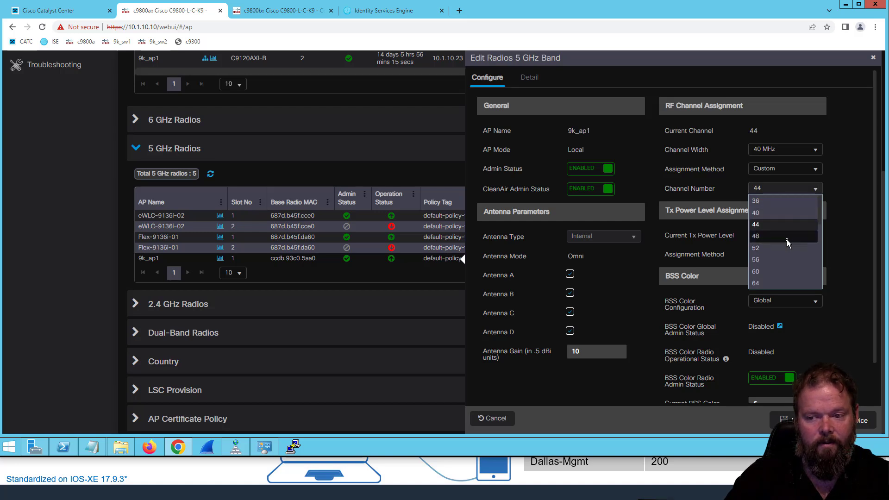
{"action": "left_click", "coordinate": [785, 237]}
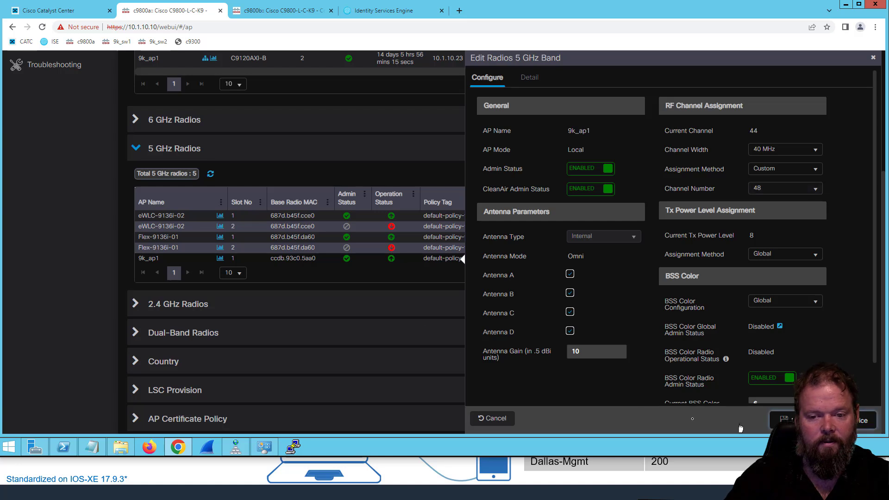
{"action": "left_click", "coordinate": [777, 420]}
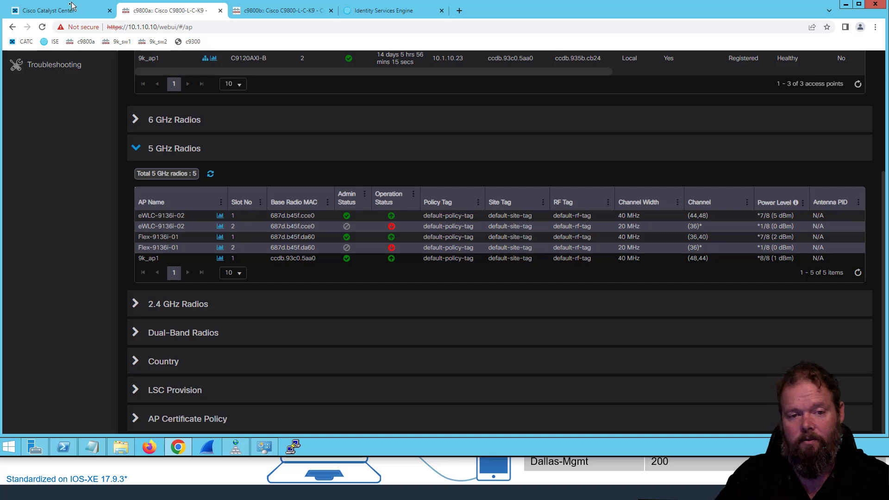
Switch to Catalyst Center, check eWLC-9136i-02's radio details on the Main Floor map and refresh the map data
{"action": "left_click", "coordinate": [72, 11]}
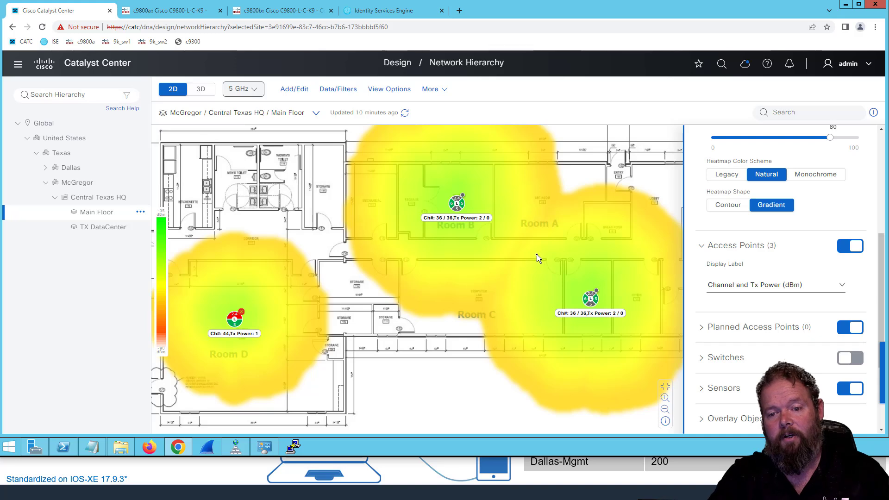
{"action": "left_click", "coordinate": [458, 206]}
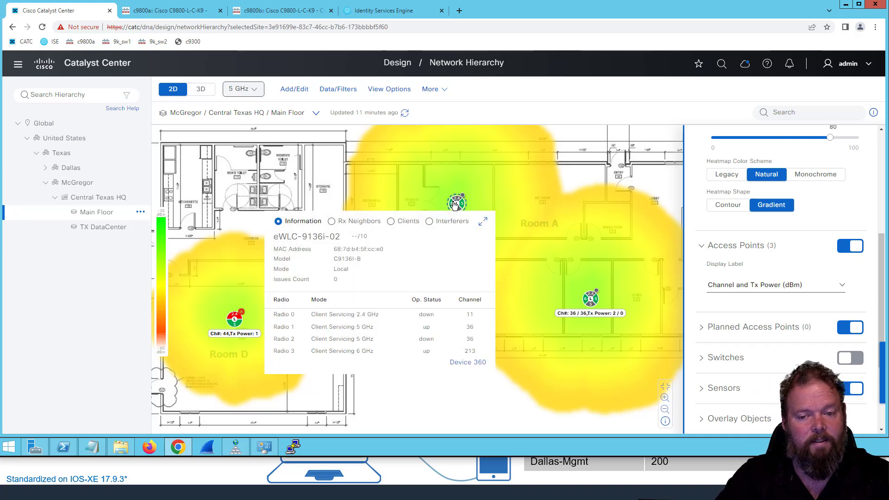
{"action": "left_click", "coordinate": [406, 113]}
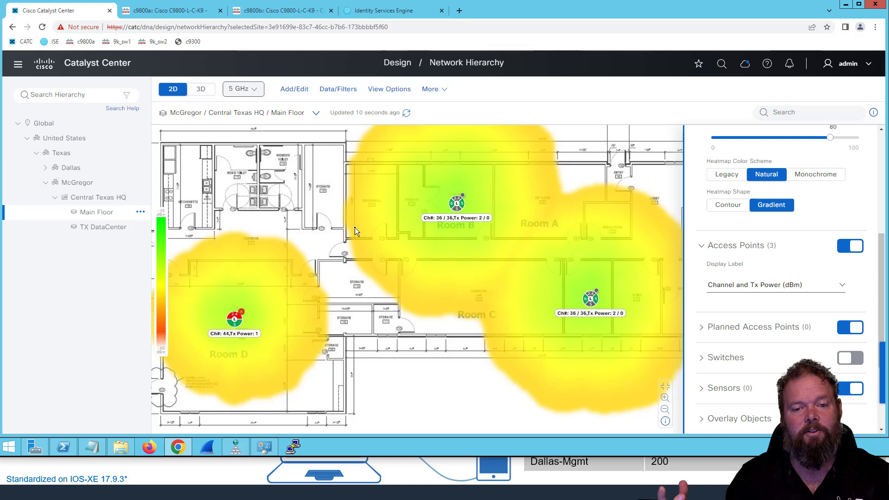
Open the Provision Inventory and resync the c9800a controller, confirming the resynchronization
{"action": "left_click", "coordinate": [19, 68]}
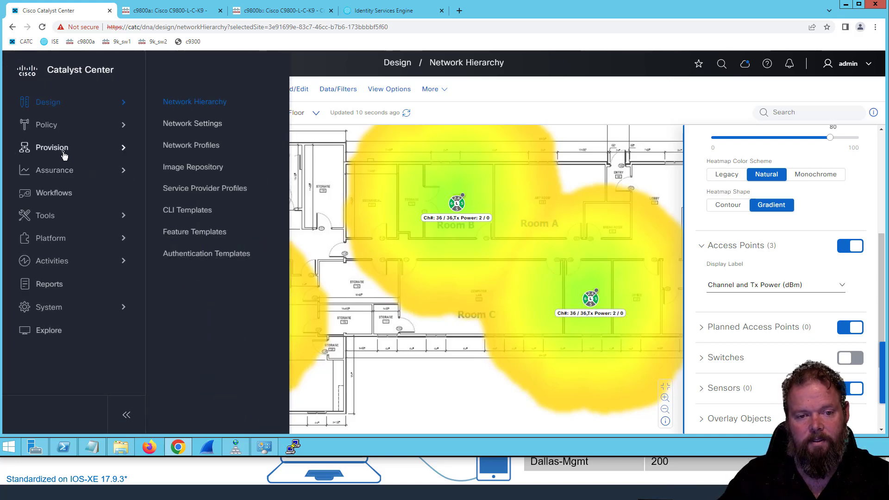
{"action": "mouse_move", "coordinate": [64, 154]}
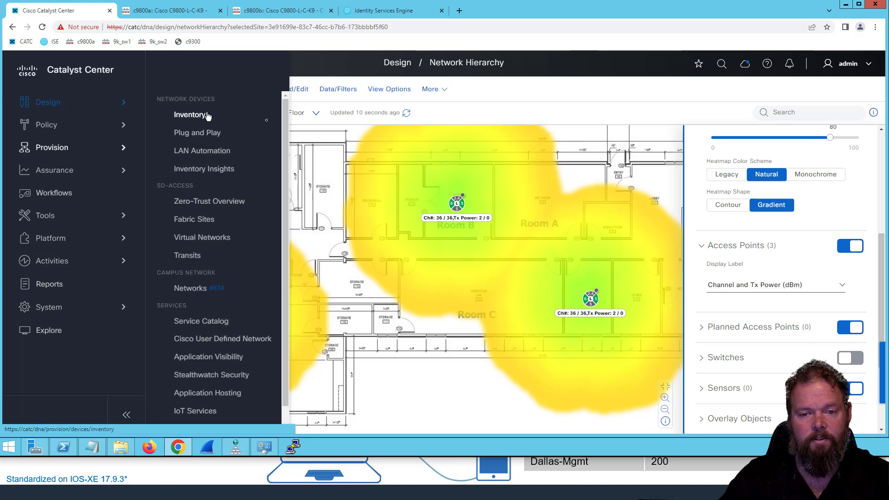
{"action": "left_click", "coordinate": [206, 116]}
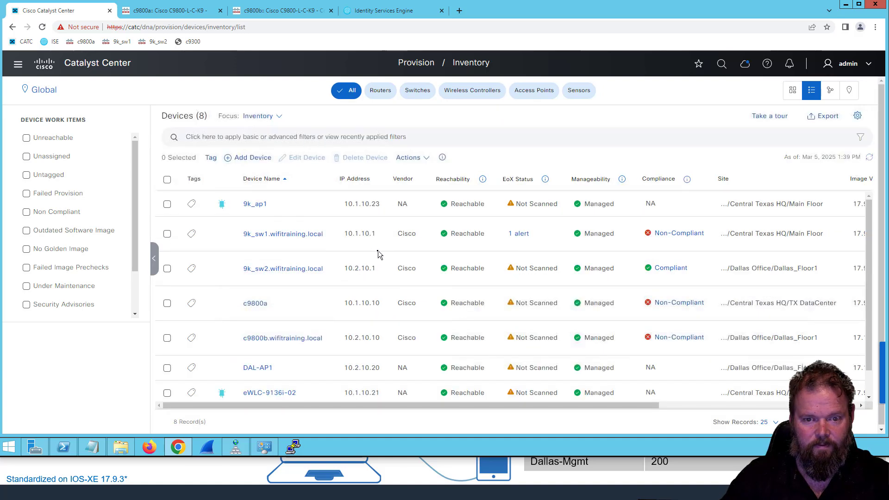
{"action": "left_click", "coordinate": [167, 333]}
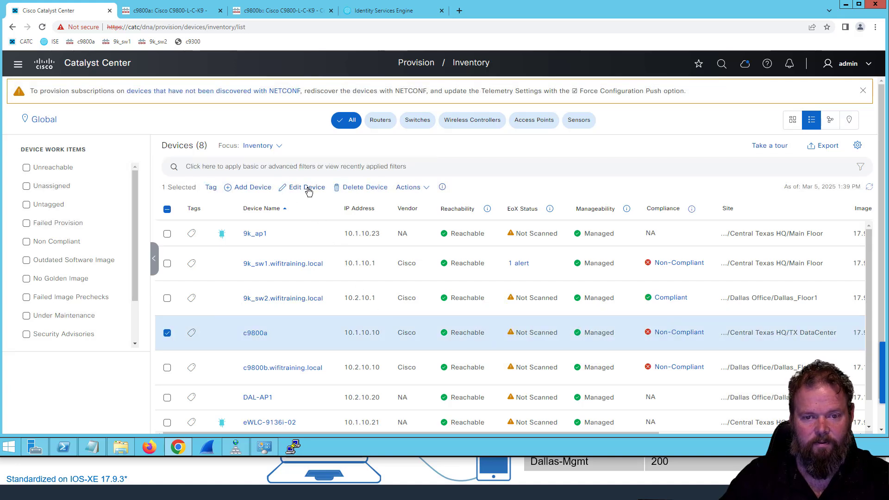
{"action": "left_click", "coordinate": [303, 187]}
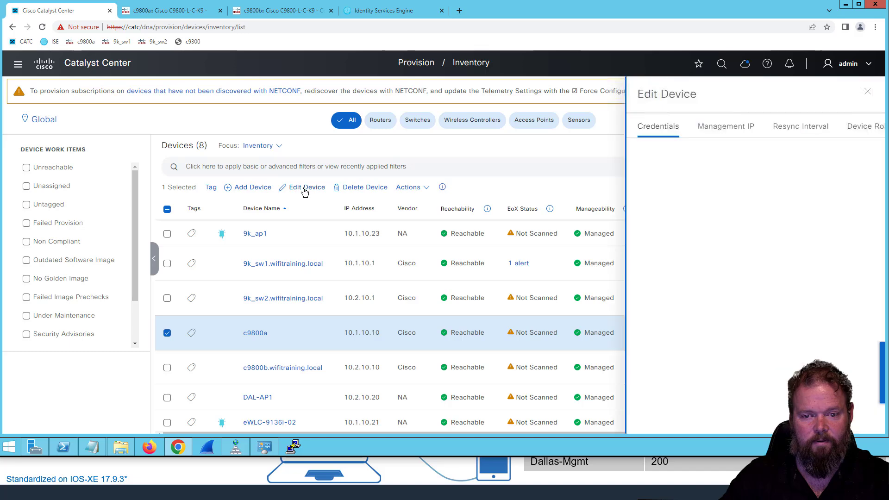
{"action": "left_click", "coordinate": [867, 92]}
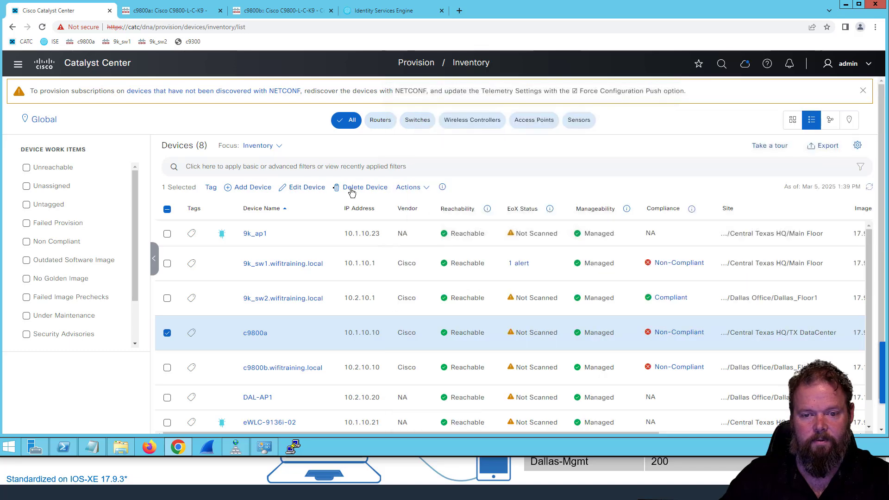
{"action": "left_click", "coordinate": [419, 190]}
{"action": "mouse_move", "coordinate": [423, 208]}
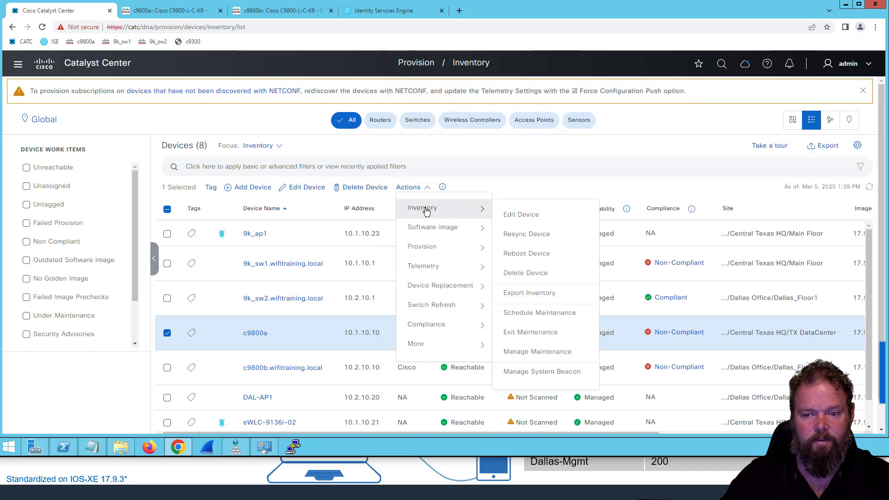
{"action": "left_click", "coordinate": [526, 234]}
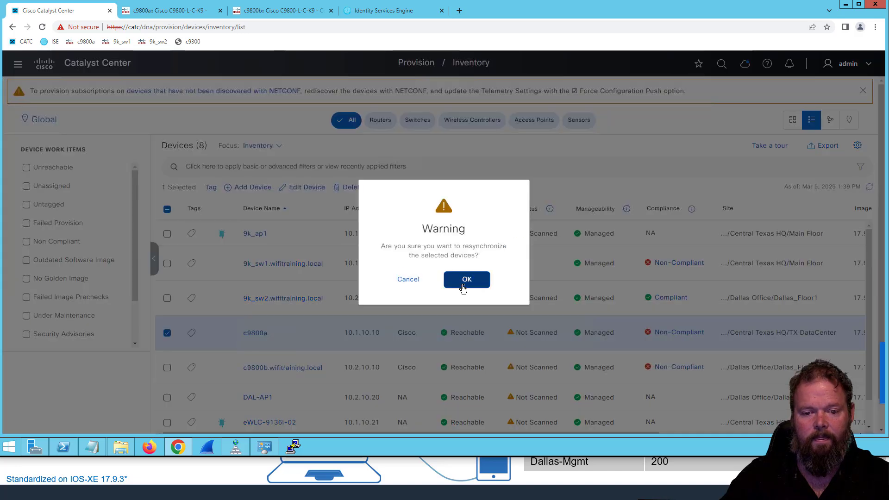
{"action": "left_click", "coordinate": [479, 279]}
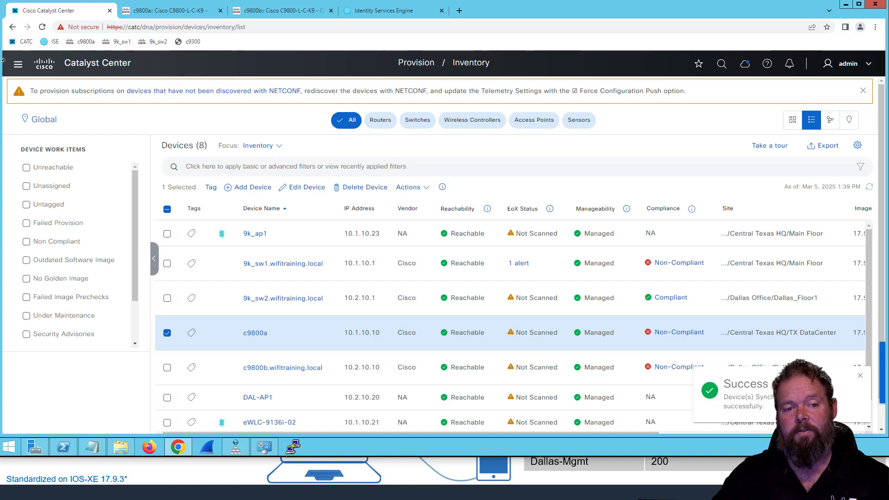
Return to the Main Floor map in the Design Network Hierarchy
{"action": "left_click", "coordinate": [18, 68]}
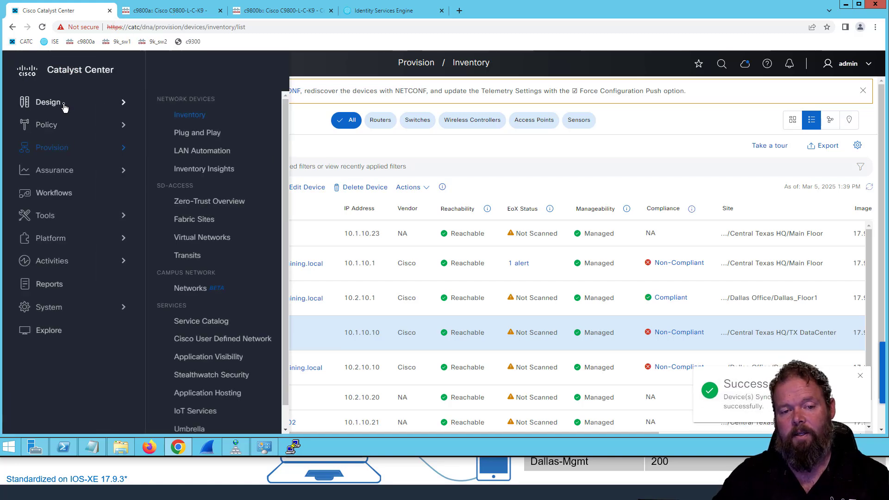
{"action": "mouse_move", "coordinate": [63, 102]}
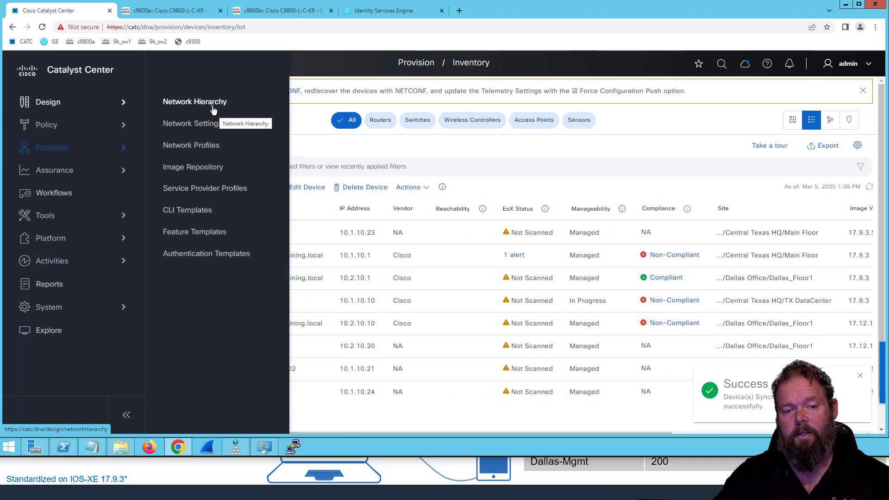
{"action": "left_click", "coordinate": [214, 105]}
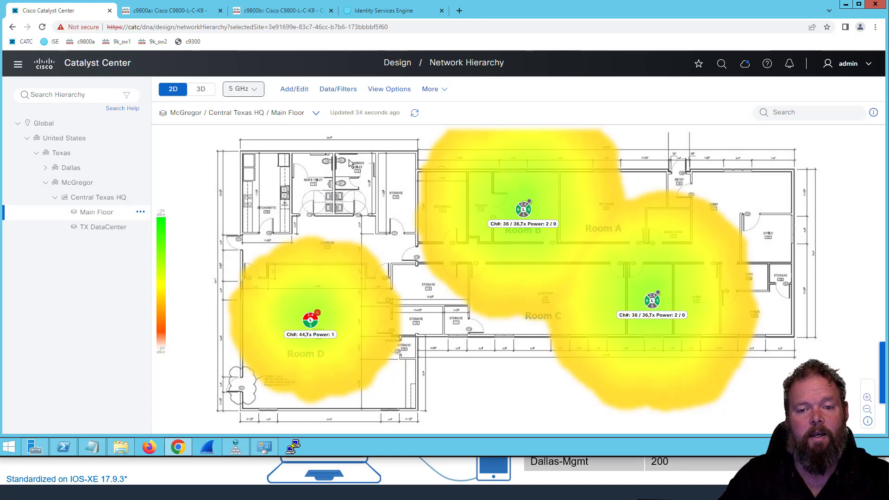
Open the Main Floor map's view options and review the available heatmap types
{"action": "left_click", "coordinate": [437, 91]}
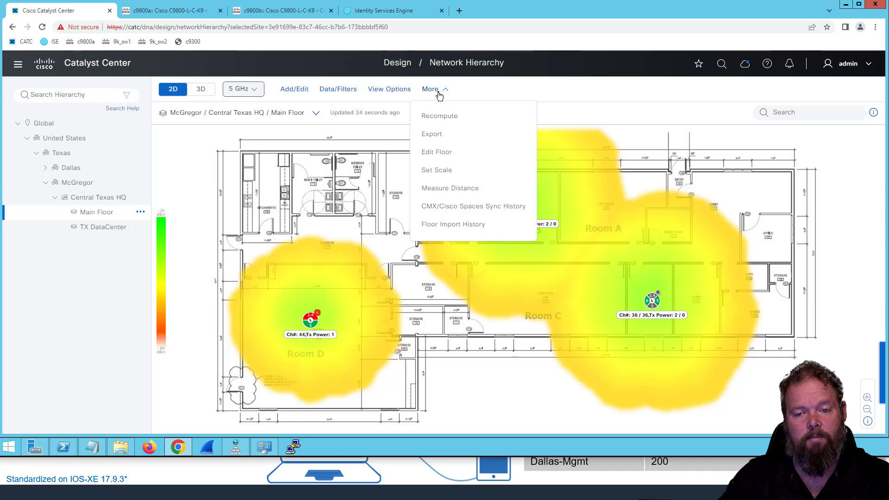
{"action": "left_click", "coordinate": [378, 93]}
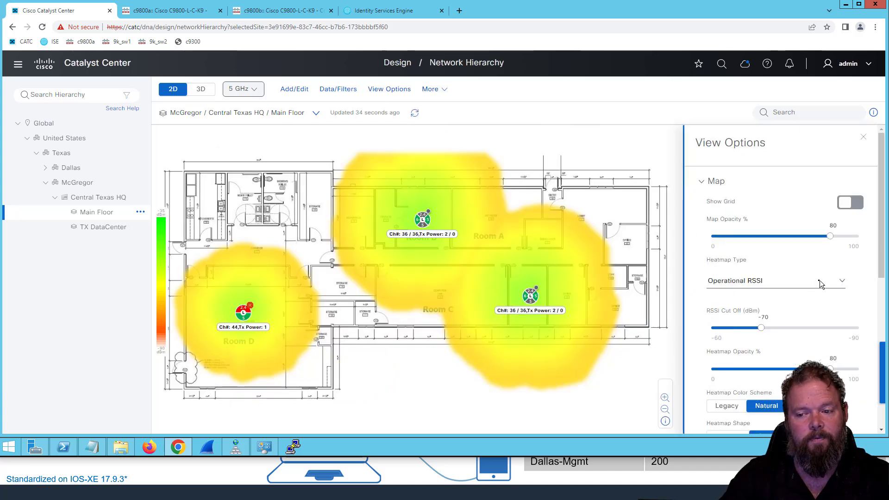
{"action": "left_click", "coordinate": [820, 284]}
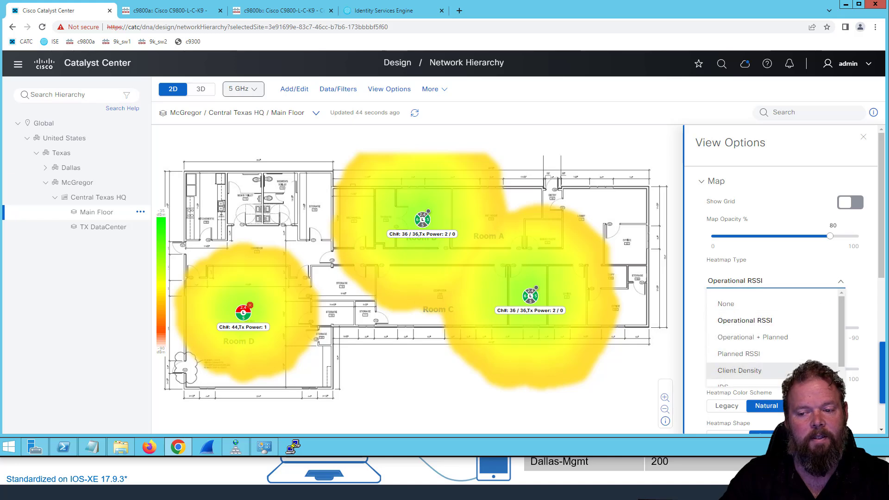
{"action": "scroll", "coordinate": [787, 352], "scroll_direction": "down", "scroll_amount": 1}
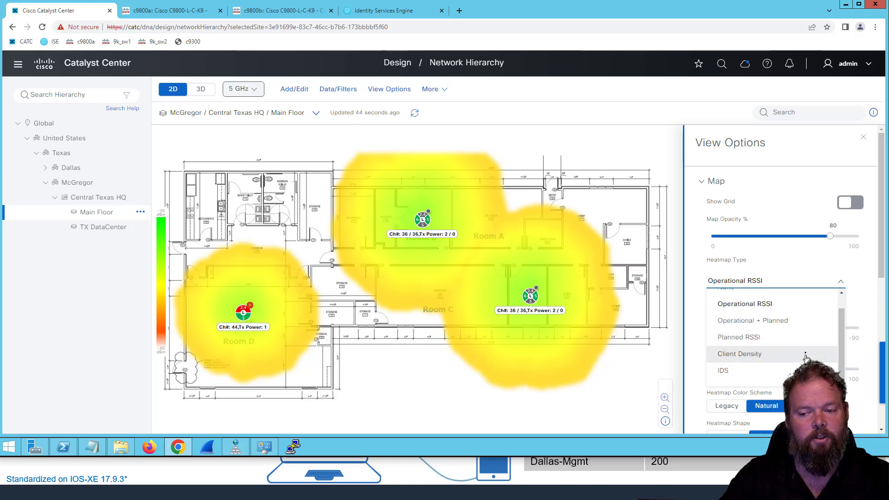
{"action": "scroll", "coordinate": [815, 342], "scroll_direction": "up", "scroll_amount": 1}
{"action": "left_click", "coordinate": [822, 312]}
Set the display label for Clients on the floor map to User Name and collapse the Clients settings
{"action": "scroll", "coordinate": [869, 286], "scroll_direction": "down", "scroll_amount": 3}
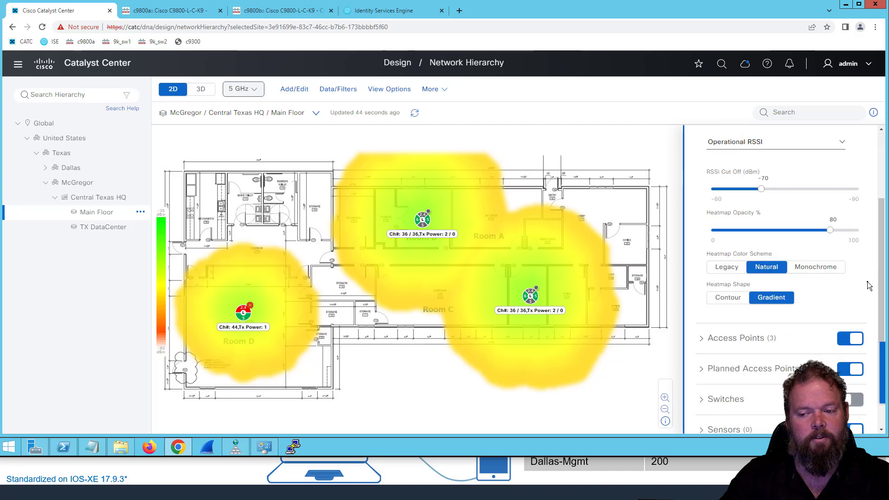
{"action": "scroll", "coordinate": [868, 283], "scroll_direction": "down", "scroll_amount": 3}
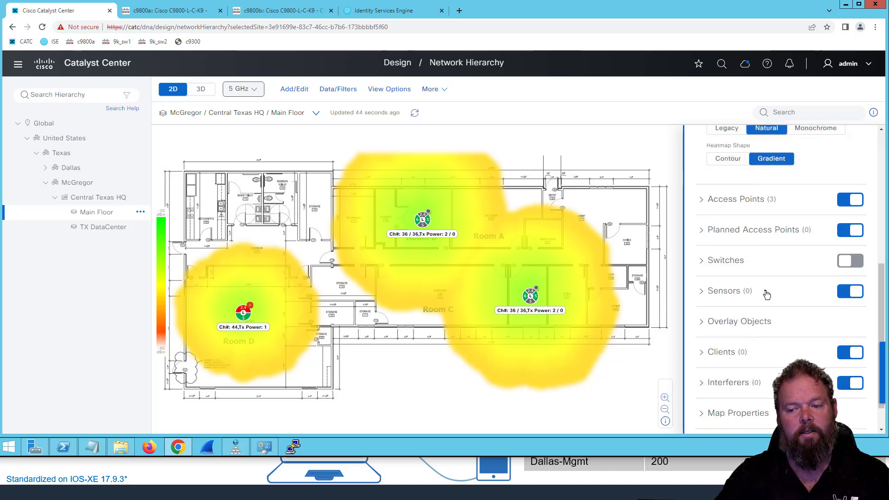
{"action": "scroll", "coordinate": [787, 324], "scroll_direction": "down", "scroll_amount": 1}
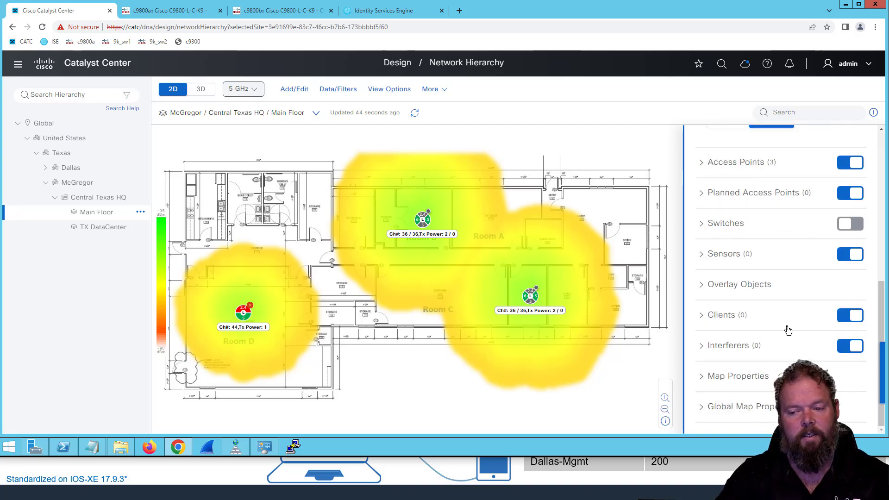
{"action": "left_click", "coordinate": [727, 317]}
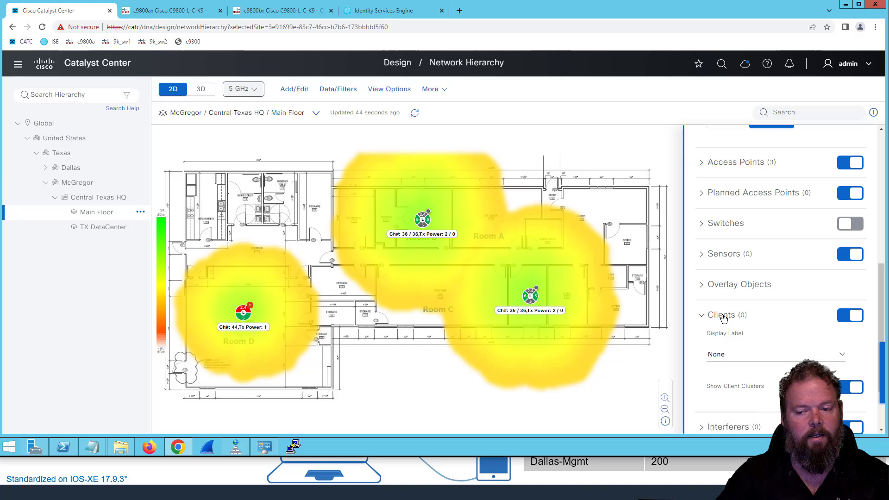
{"action": "left_click", "coordinate": [765, 357]}
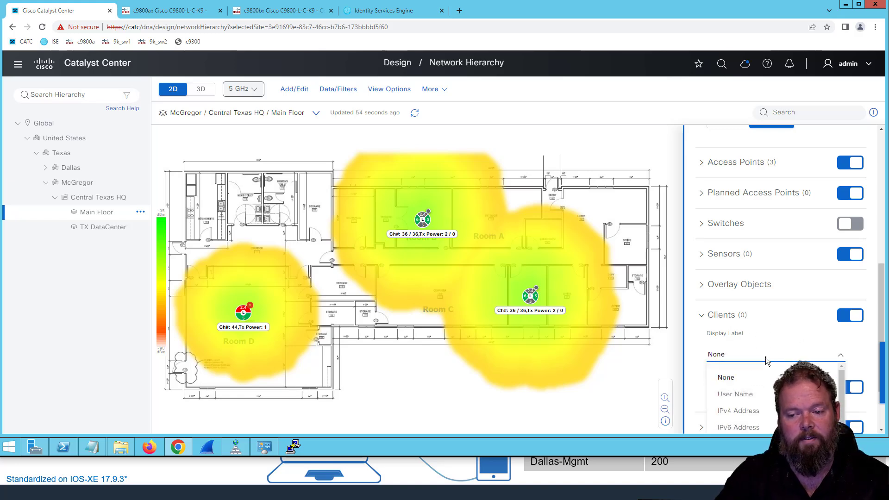
{"action": "left_click", "coordinate": [766, 394]}
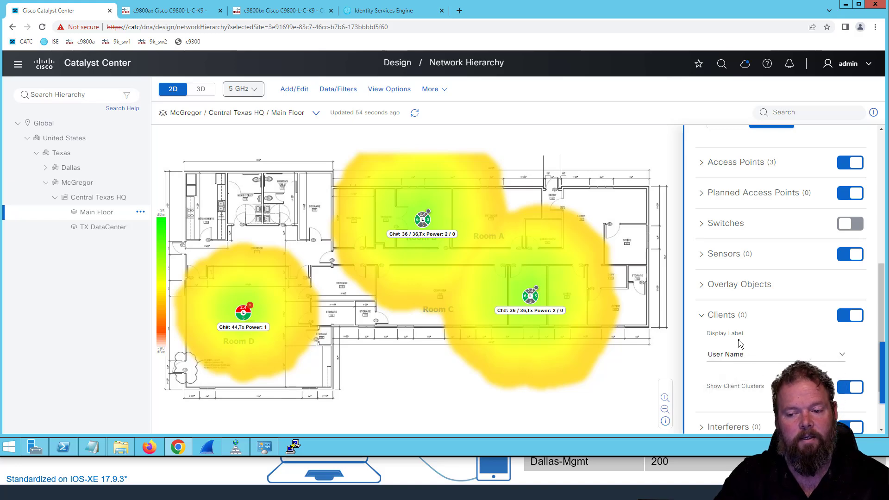
{"action": "left_click", "coordinate": [703, 316]}
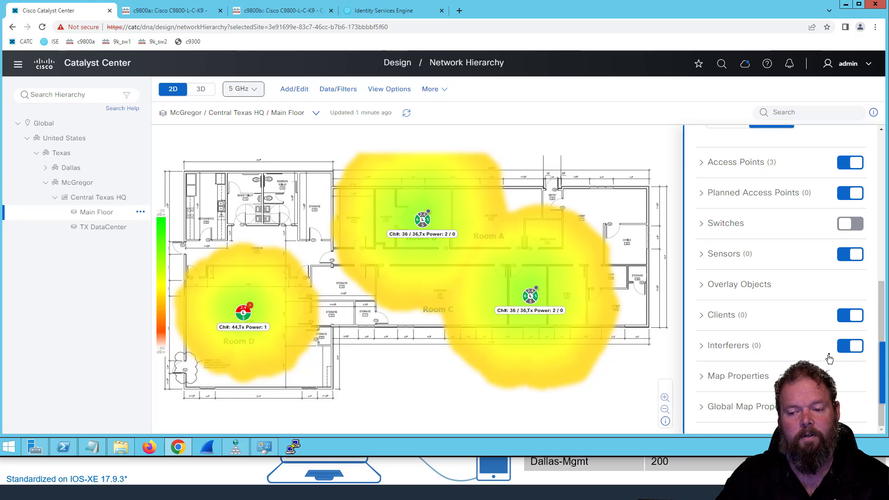
Show the 2.4 & 5 GHz bands on the Main Floor heatmap, refresh its data and view Flex-9136i-01's radio details
{"action": "left_click", "coordinate": [258, 92]}
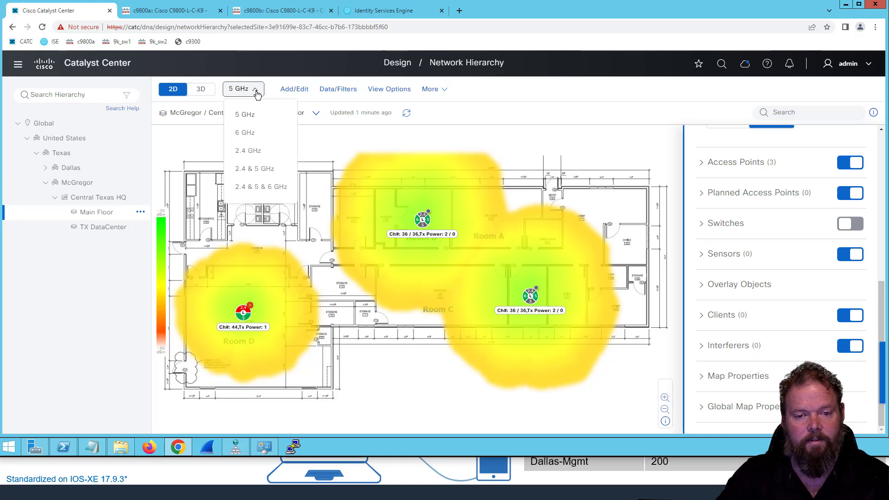
{"action": "left_click", "coordinate": [280, 169]}
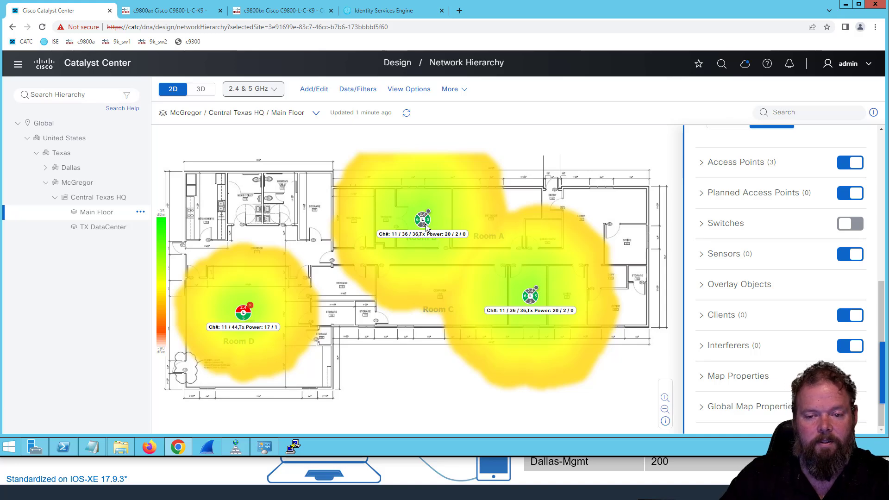
{"action": "left_click", "coordinate": [406, 113]}
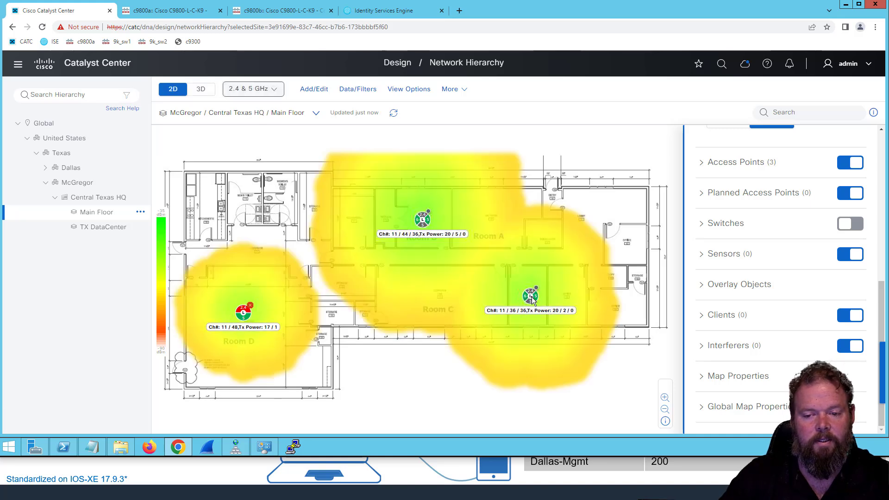
{"action": "mouse_move", "coordinate": [540, 300]}
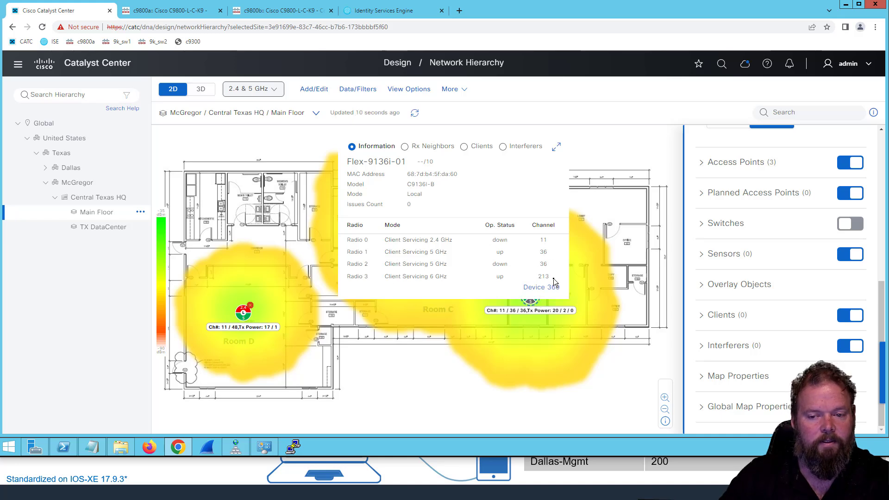
Review Flex-9136i-01's 6 GHz channel, Rx neighbors, clients and interferers, ending on its general information
{"action": "left_click_drag", "start_coordinate": [553, 279], "coordinate": [534, 279]}
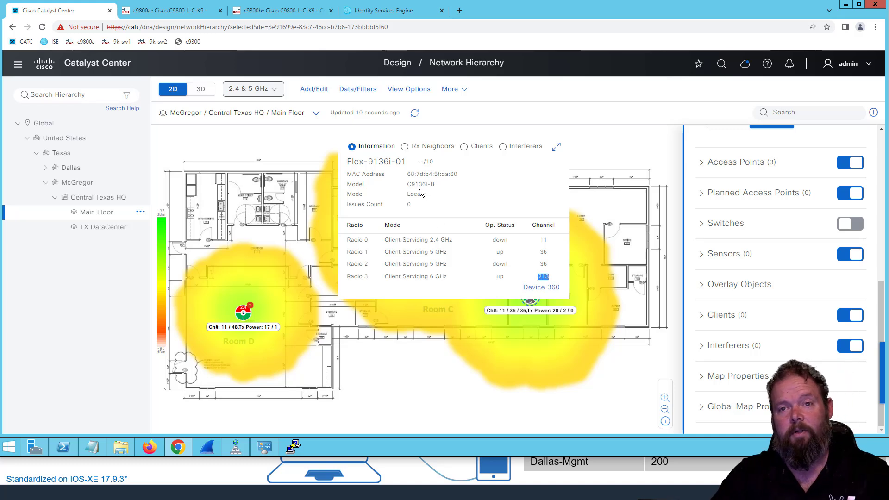
{"action": "left_click", "coordinate": [404, 151]}
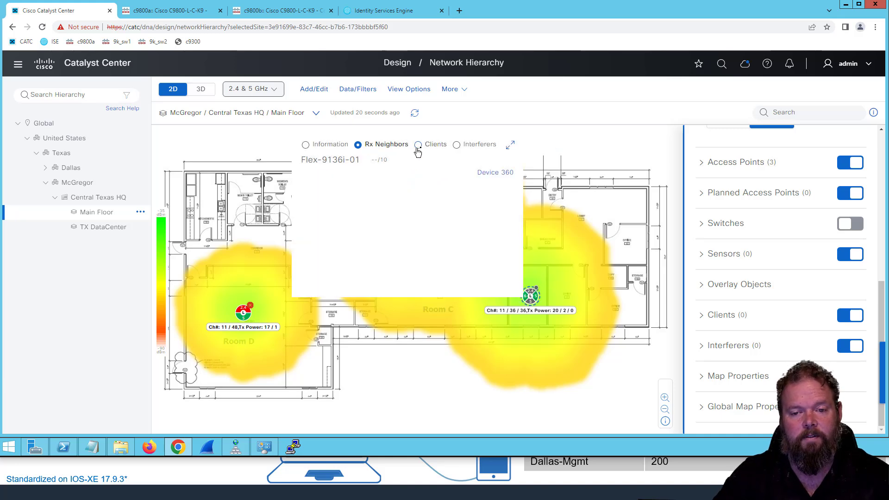
{"action": "left_click", "coordinate": [420, 147]}
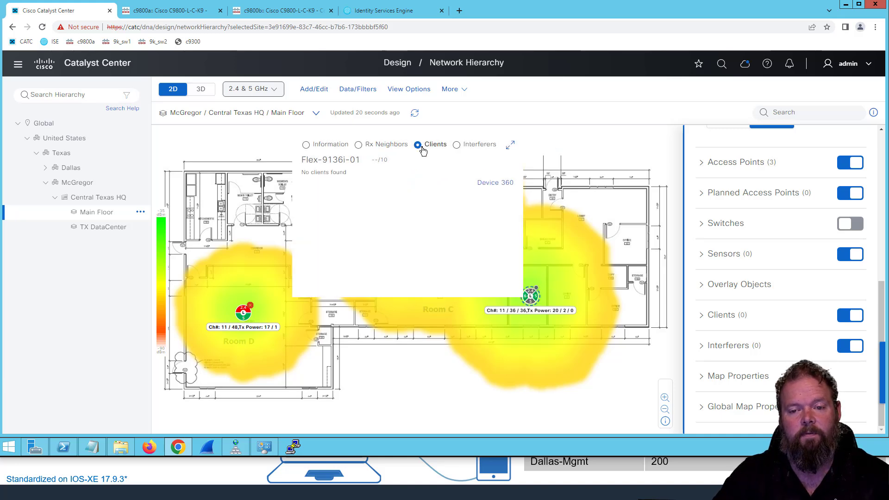
{"action": "left_click", "coordinate": [307, 147]}
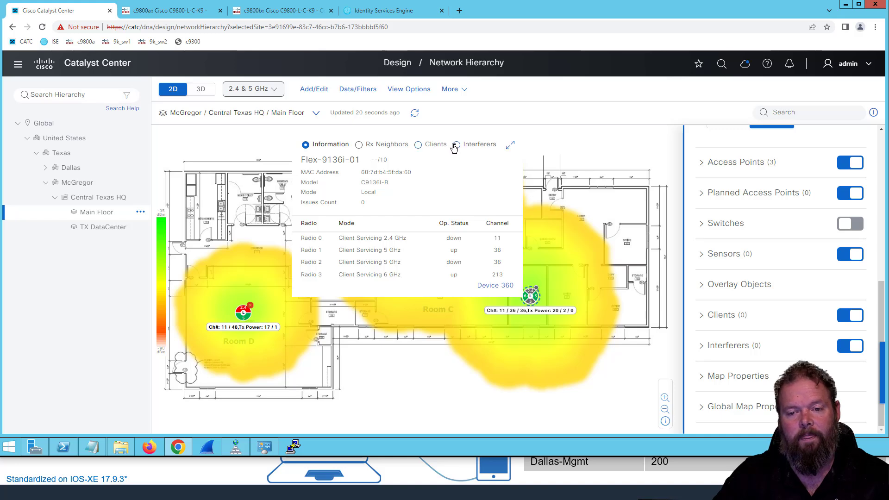
{"action": "left_click", "coordinate": [456, 146]}
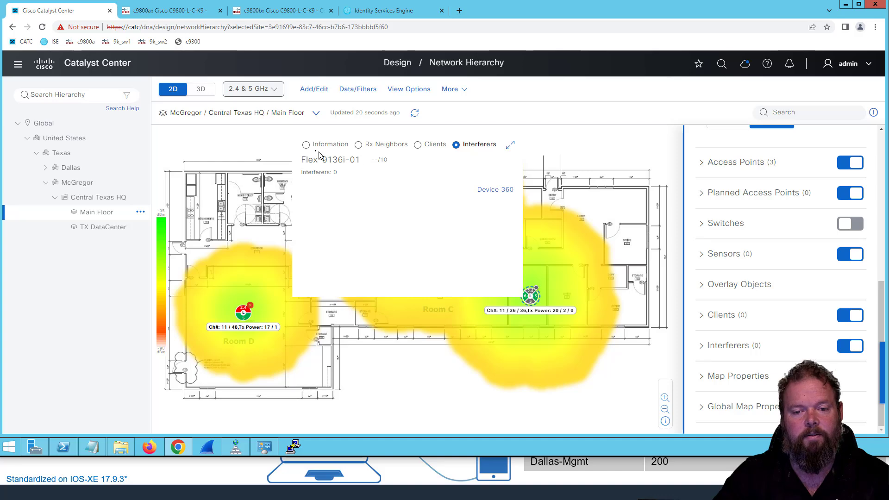
{"action": "left_click", "coordinate": [306, 145]}
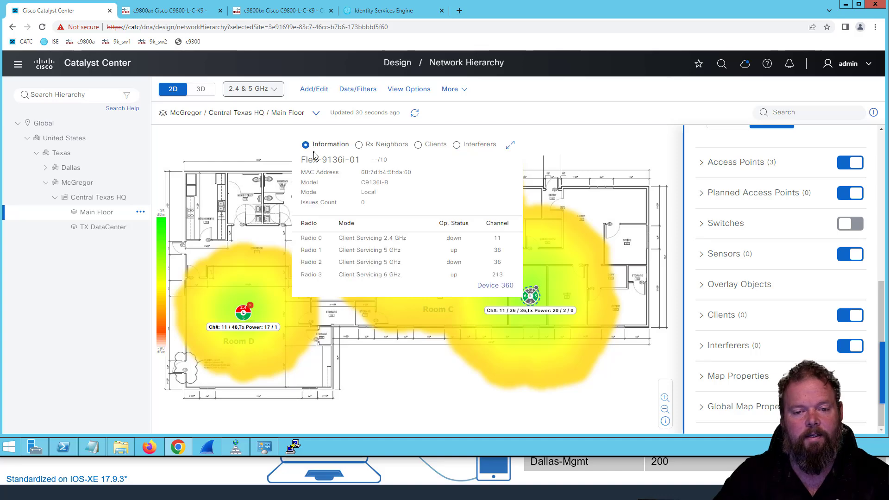
Open the details of 9k_ap1 in Room D and examine its XOR (2.4GHz) radio interface summary
{"action": "left_click", "coordinate": [243, 315]}
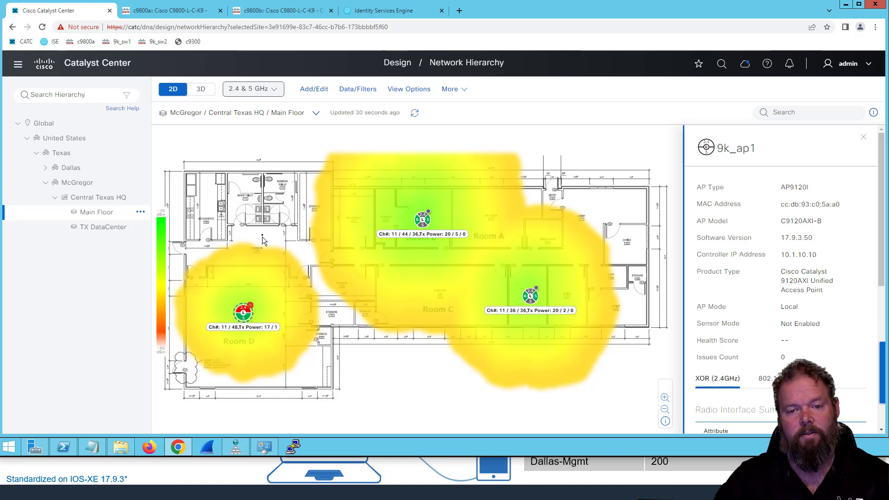
{"action": "scroll", "coordinate": [798, 219], "scroll_direction": "down", "scroll_amount": 5}
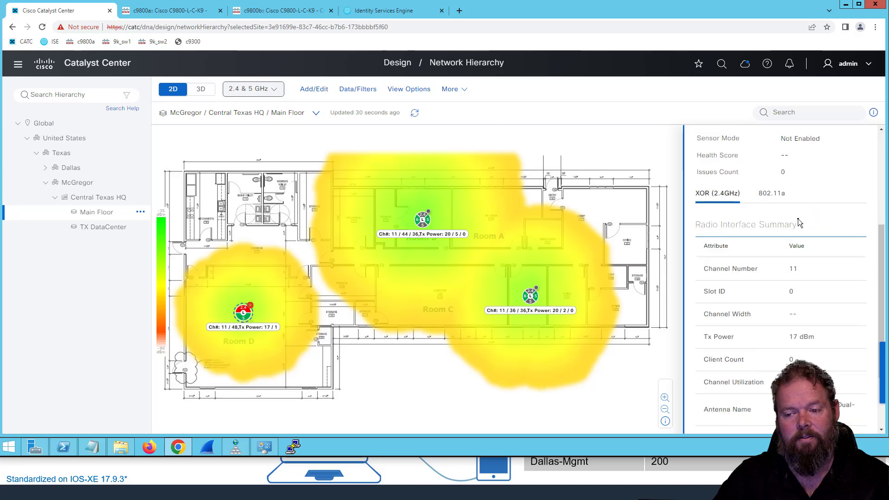
{"action": "scroll", "coordinate": [798, 220], "scroll_direction": "up", "scroll_amount": 5}
{"action": "scroll", "coordinate": [798, 219], "scroll_direction": "down", "scroll_amount": 3}
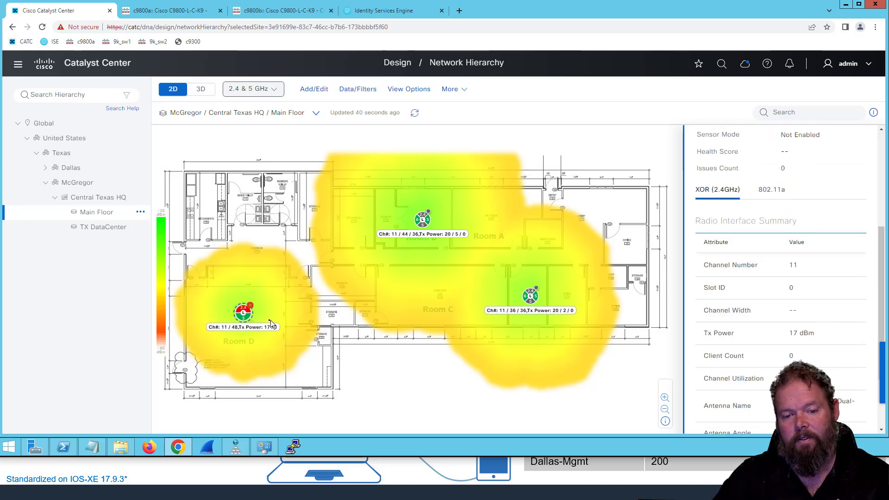
{"action": "mouse_move", "coordinate": [245, 314]}
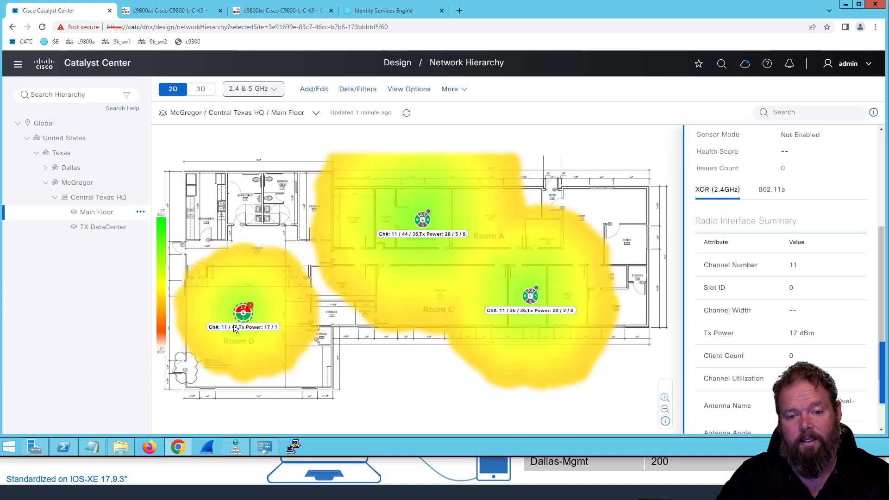
{"action": "mouse_move", "coordinate": [247, 317]}
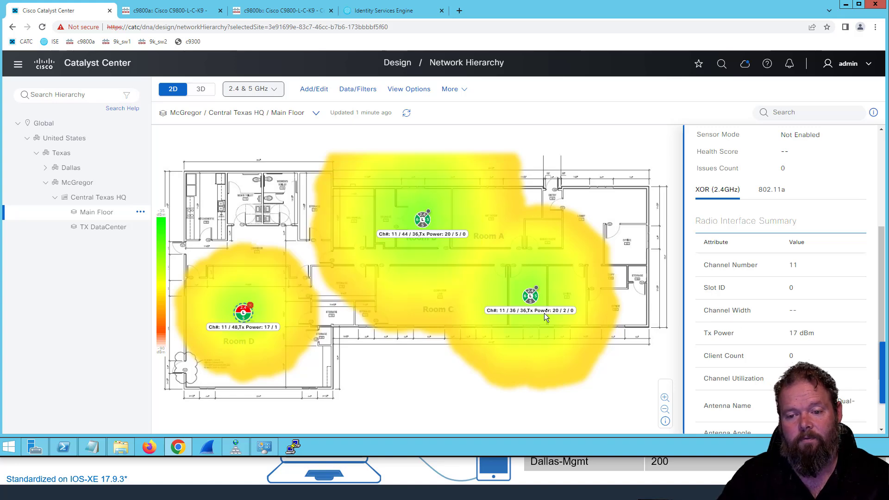
Open the details of Flex-9136i-01 and examine the interface summaries of both its 802.11a radios
{"action": "mouse_move", "coordinate": [531, 301]}
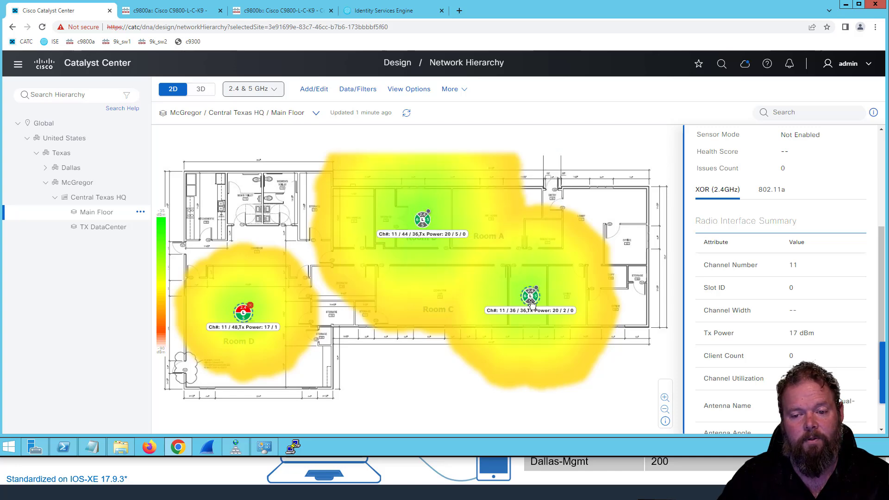
{"action": "left_click", "coordinate": [531, 301]}
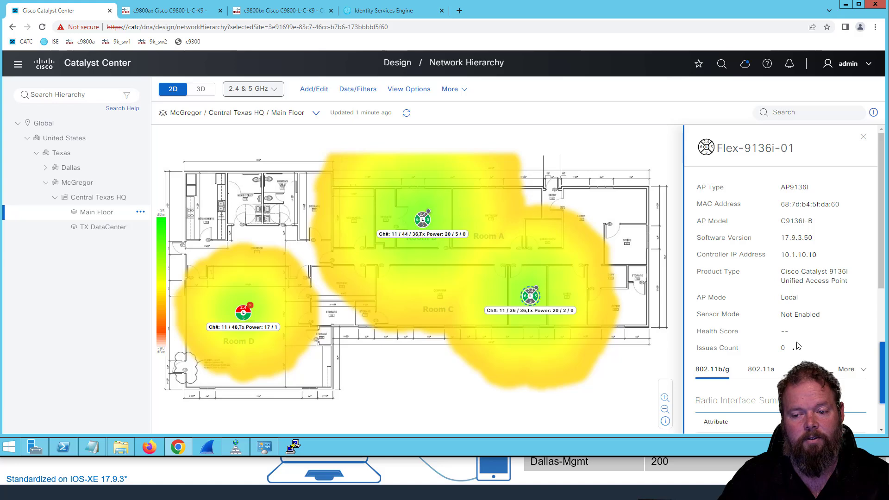
{"action": "scroll", "coordinate": [793, 349], "scroll_direction": "down", "scroll_amount": 3}
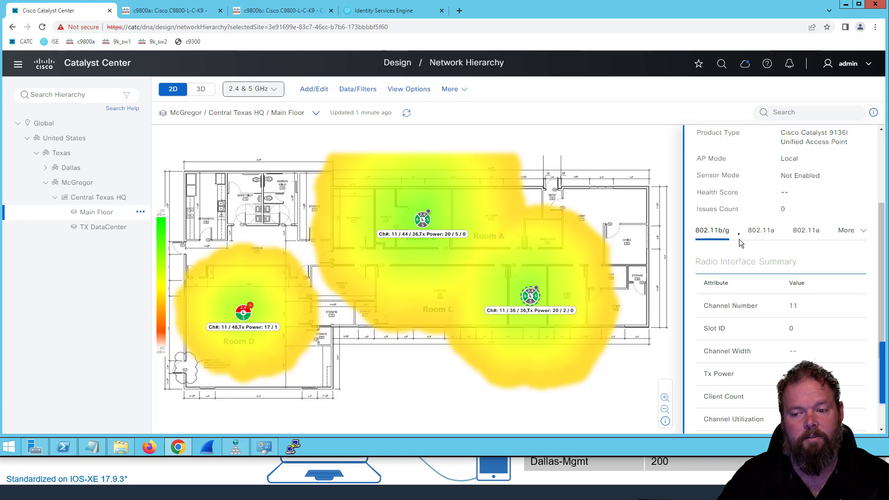
{"action": "left_click", "coordinate": [761, 230]}
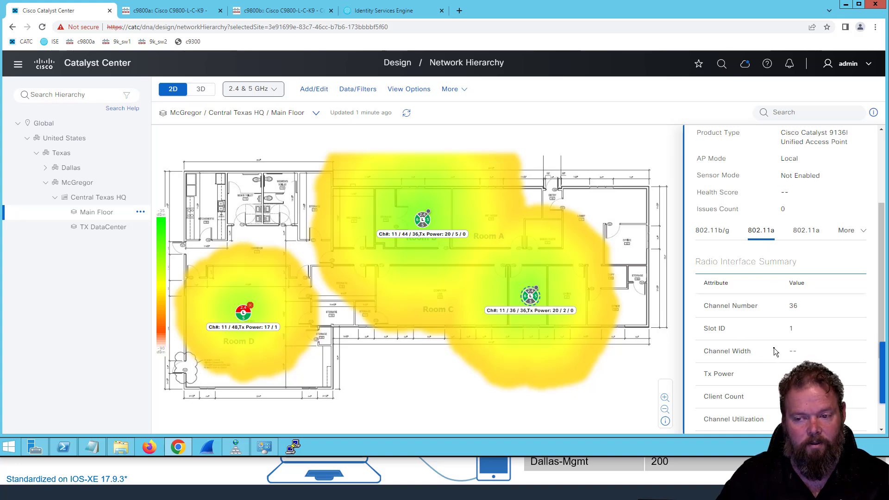
{"action": "left_click", "coordinate": [806, 231]}
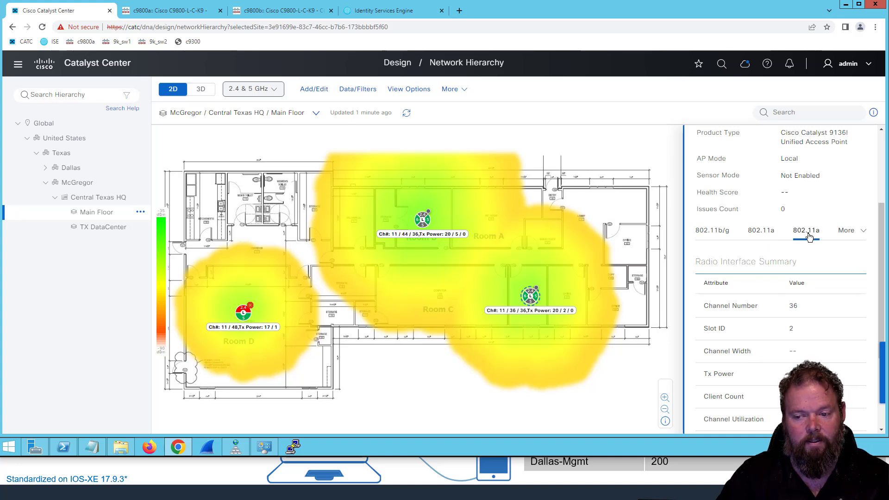
{"action": "left_click", "coordinate": [762, 233]}
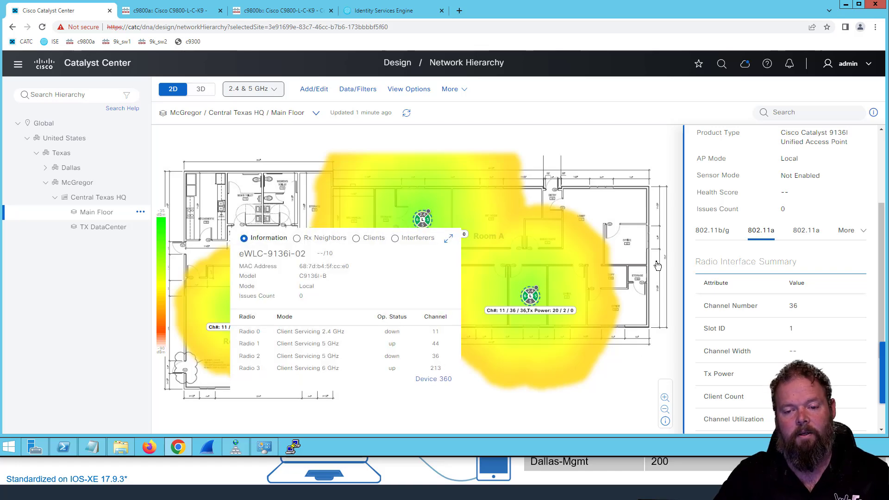
Examine both 802.11a radio summaries of eWLC-9136i-02 and close the access point's details
{"action": "left_click", "coordinate": [425, 221]}
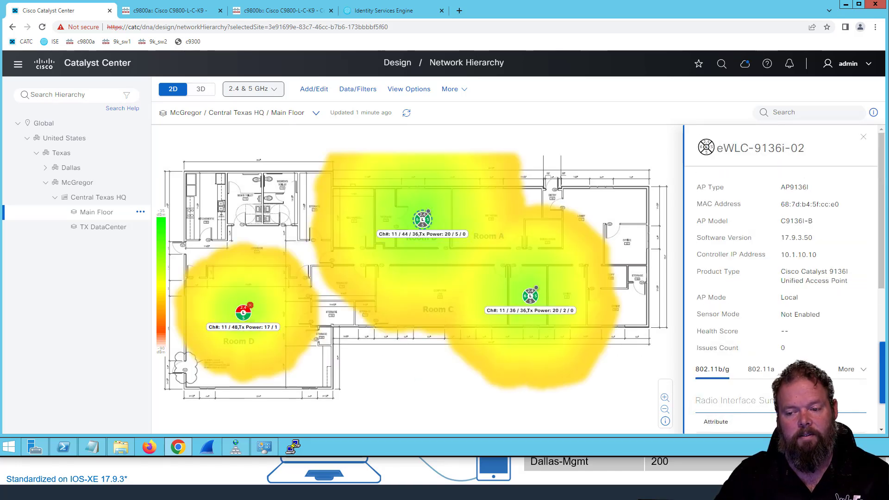
{"action": "left_click", "coordinate": [806, 369]}
{"action": "scroll", "coordinate": [809, 340], "scroll_direction": "down", "scroll_amount": 3}
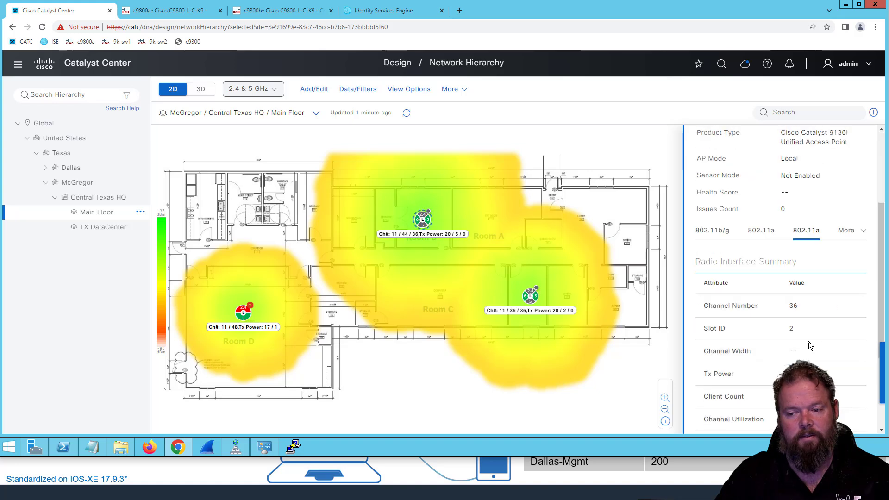
{"action": "left_click", "coordinate": [757, 239]}
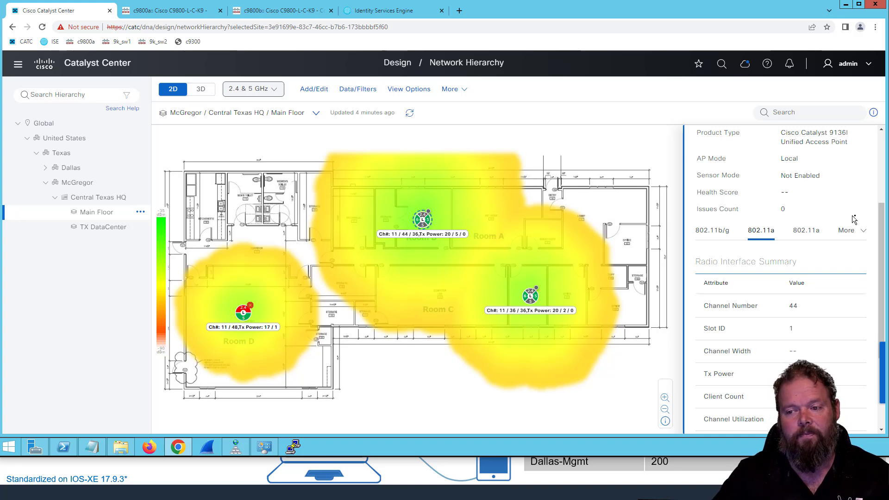
{"action": "scroll", "coordinate": [856, 222], "scroll_direction": "up", "scroll_amount": 3}
{"action": "left_click", "coordinate": [863, 140]}
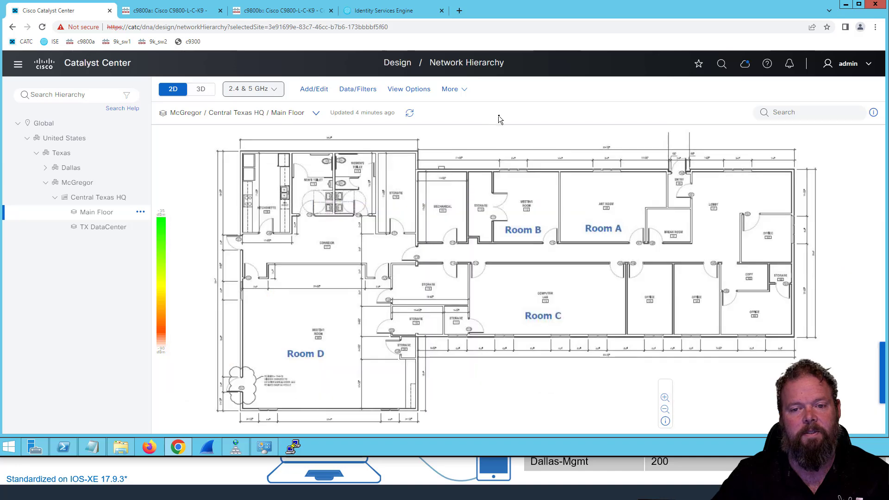